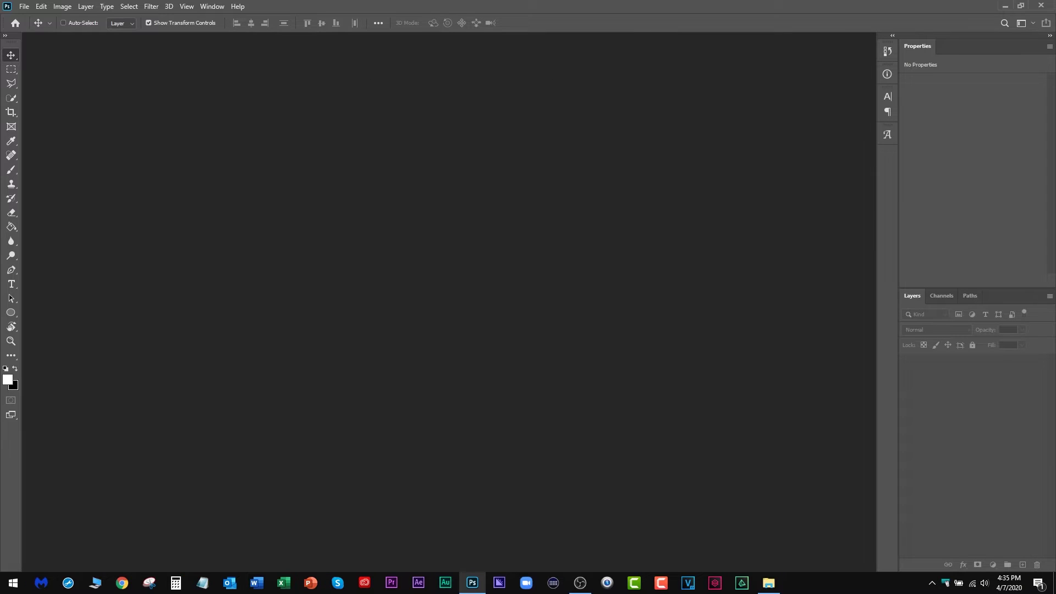
Open the brick-wall still as a new document and trial-select the man's head with Quick Selection.
left_click_drag(523, 349, 380, 240)
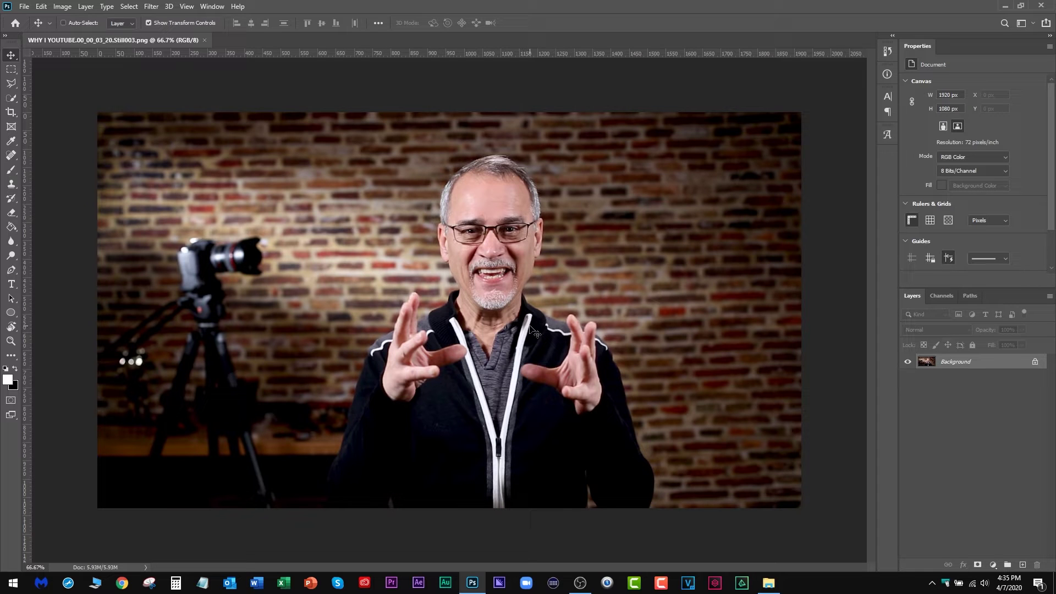
left_click(11, 99)
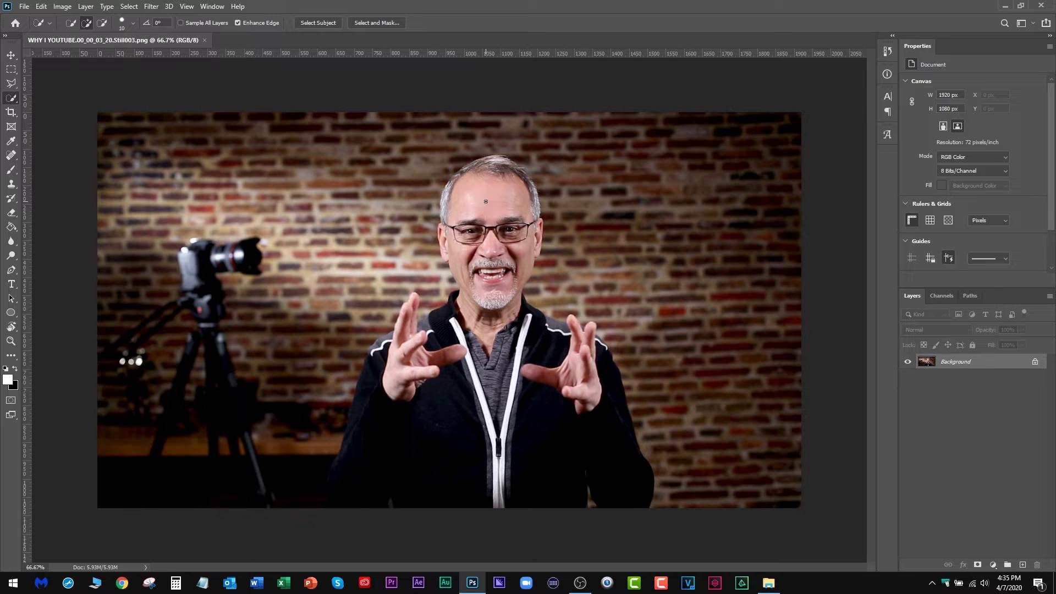
key("bracketright")
key("bracketright")
key("bracketright")
mouse_move(494, 183)
left_mouse_down()
mouse_move(517, 185)
mouse_move(498, 242)
left_mouse_up()
Clear the trial selection with Ctrl+D and switch to the Rectangular Marquee tool.
key("ctrl+d")
key("m")
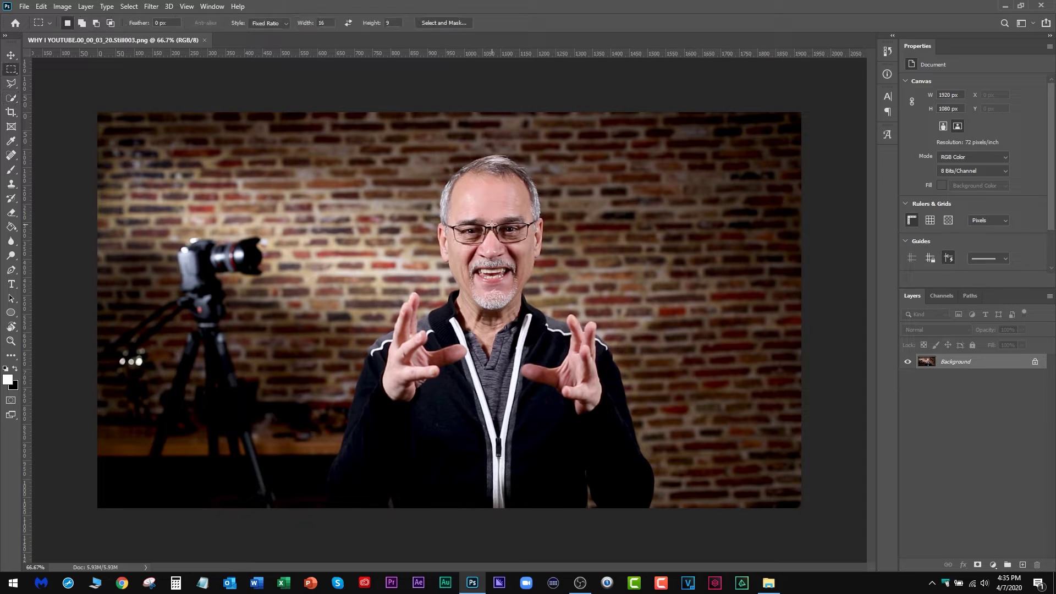
left_click(129, 8)
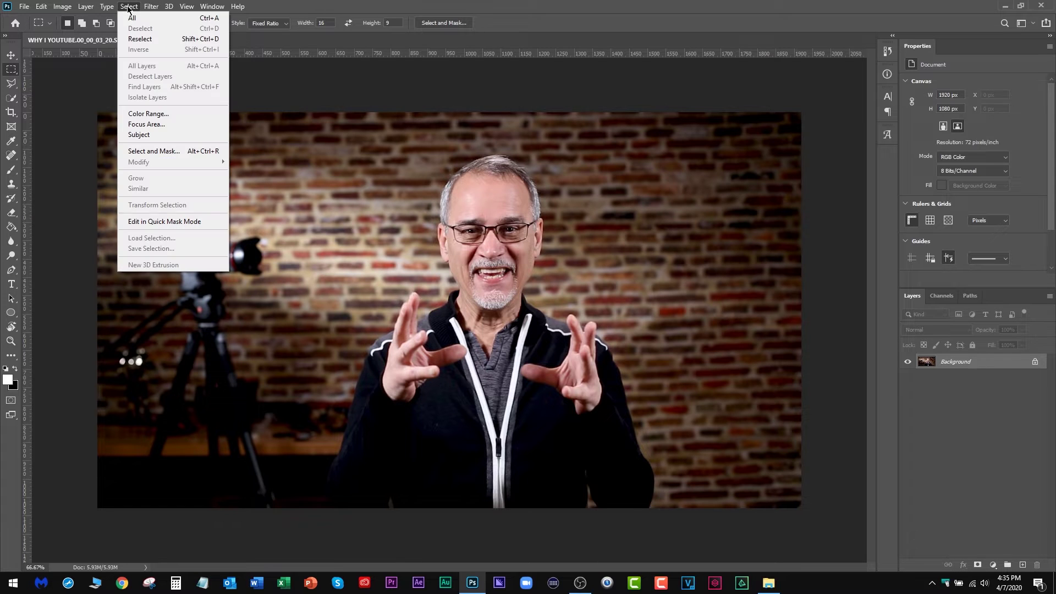
Use Select > Subject to outline the man from head to frame bottom.
left_click(155, 136)
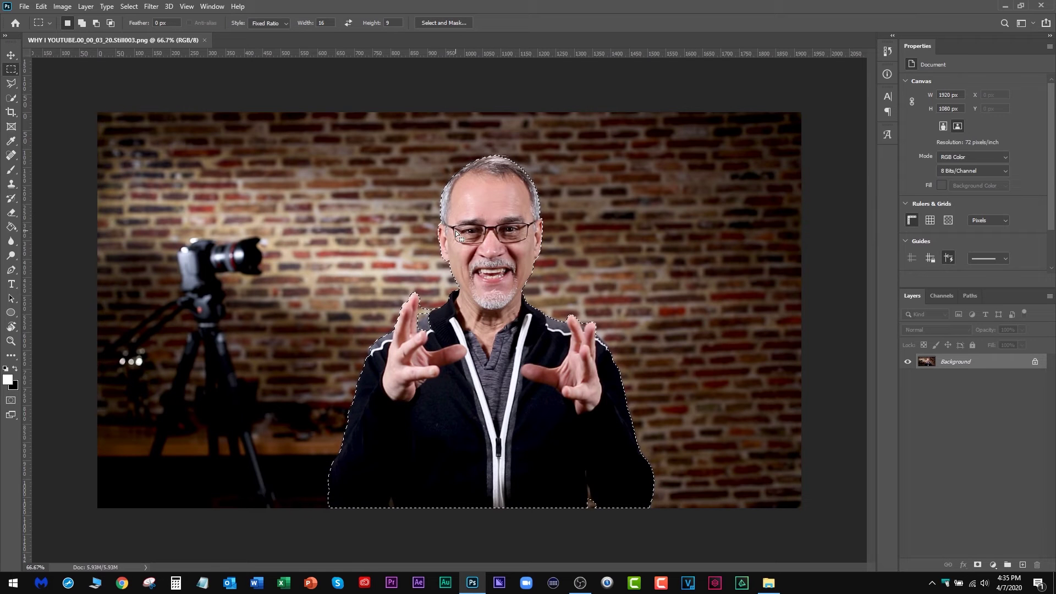
left_click(12, 98)
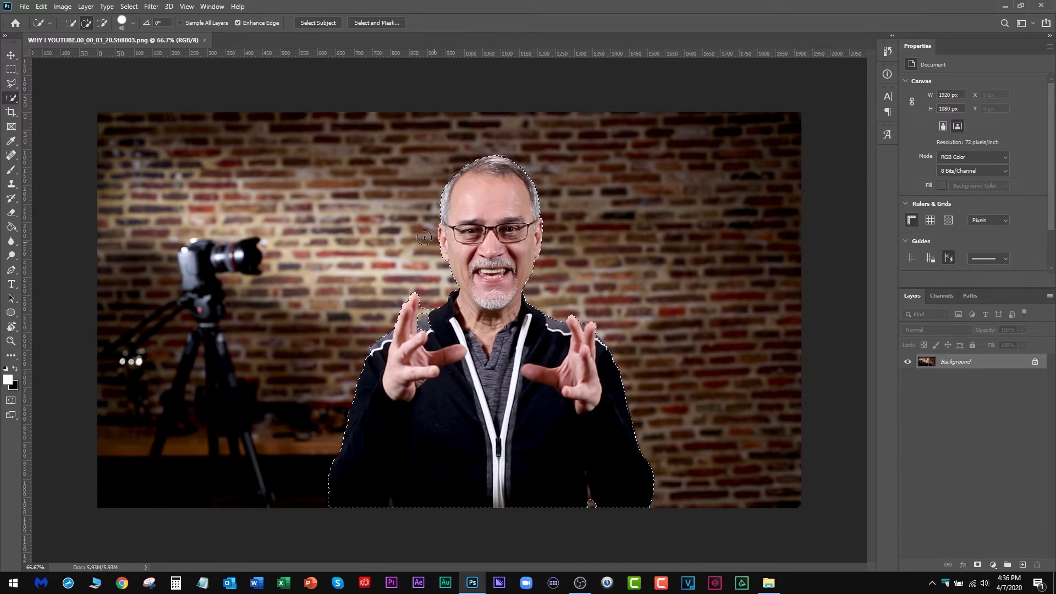
Add the collar and shoulder patch, and subtract background at the base of the fingers.
scroll(415, 364, "up", 5)
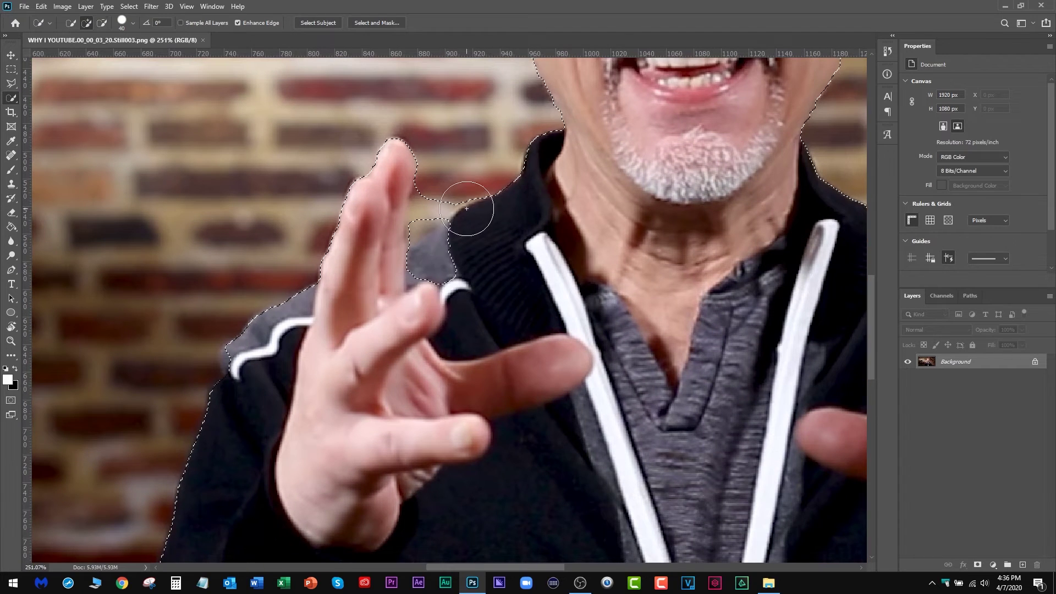
mouse_move(466, 209)
left_mouse_down()
mouse_move(437, 259)
mouse_move(559, 282)
mouse_move(514, 296)
mouse_move(610, 282)
mouse_move(474, 327)
mouse_move(434, 306)
mouse_move(459, 244)
mouse_move(425, 252)
mouse_move(452, 212)
mouse_move(448, 181)
left_mouse_up()
key("alt")
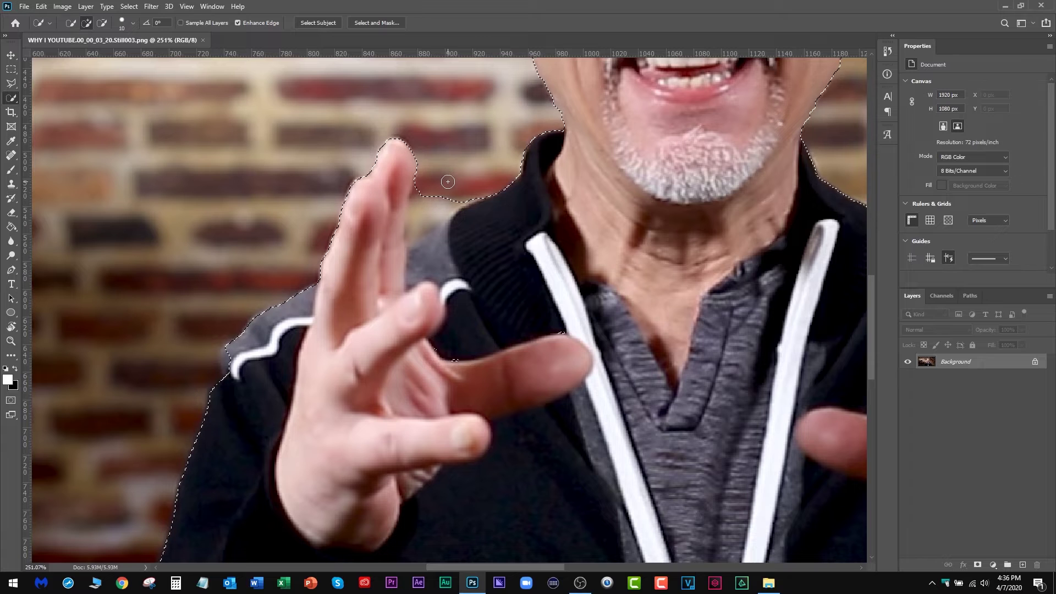
key("alt")
left_click_drag(447, 181, 427, 197)
Subtract the gap between two fingers, add the white shoulder stripe, and trim the jacket bottom.
left_click_drag(449, 358, 292, 278)
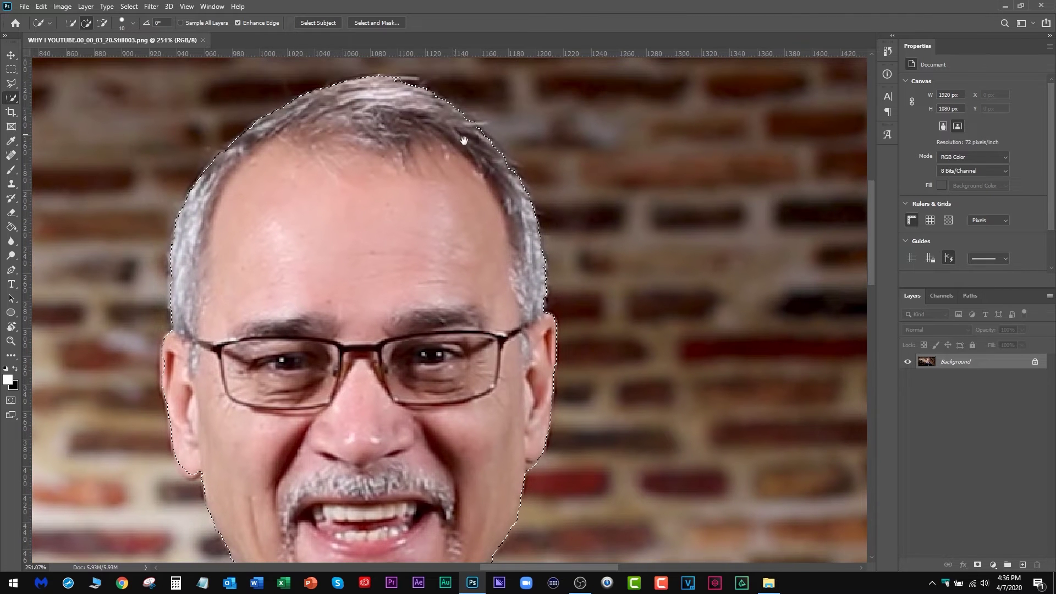
left_click_drag(545, 550, 601, 285)
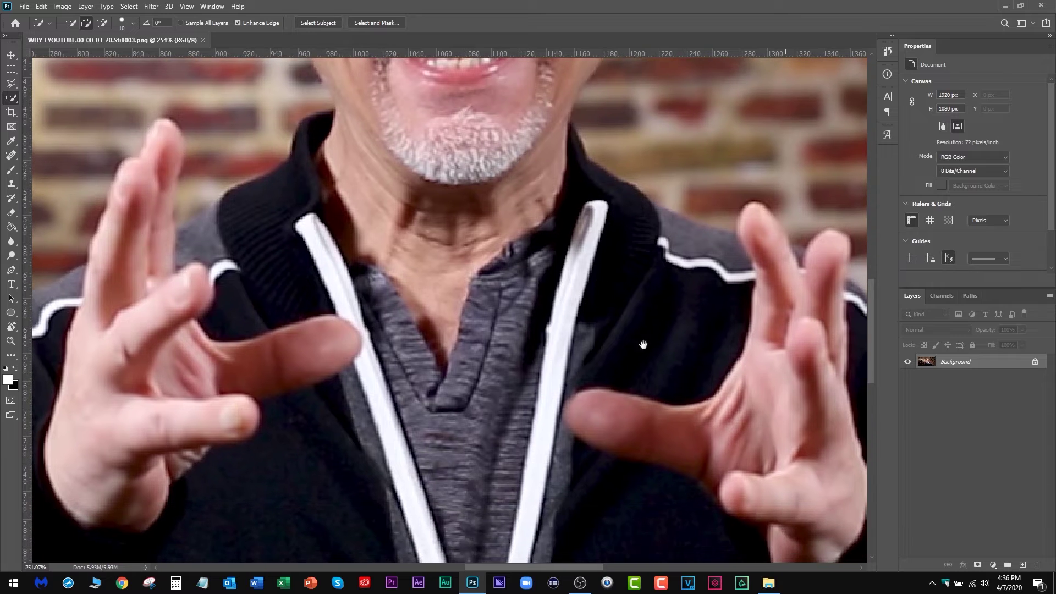
left_click_drag(641, 346, 472, 272)
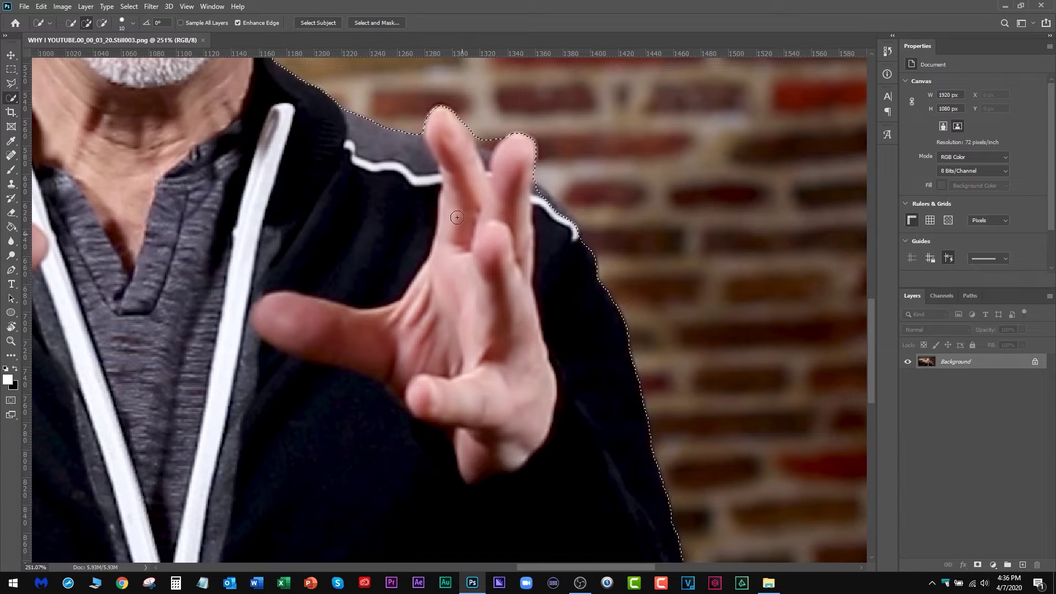
mouse_move(452, 111)
left_mouse_down()
mouse_move(483, 122)
mouse_move(496, 139)
left_mouse_up()
left_click(543, 204)
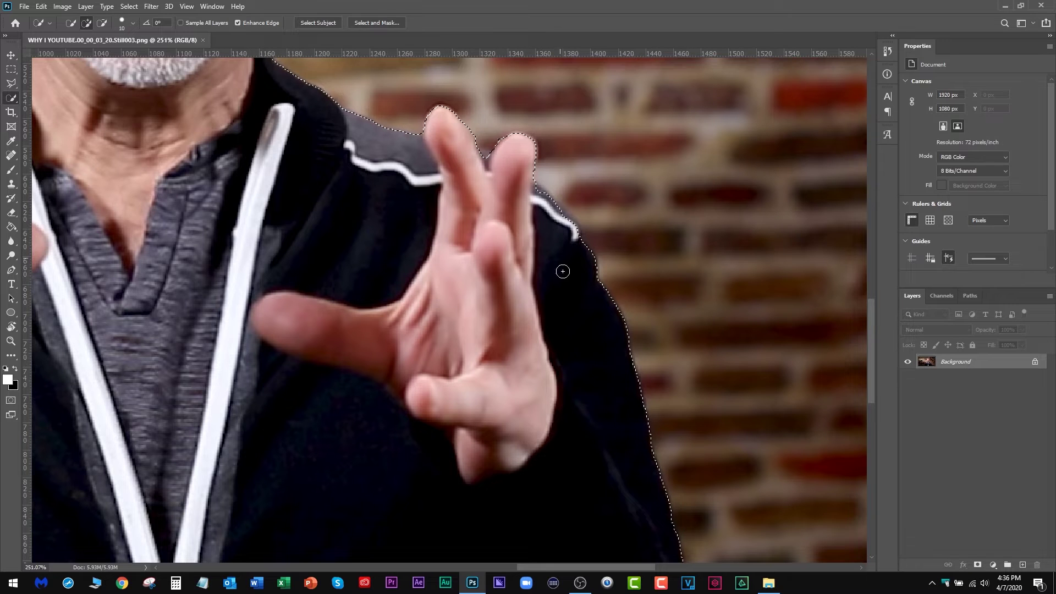
left_click_drag(635, 478, 566, 176)
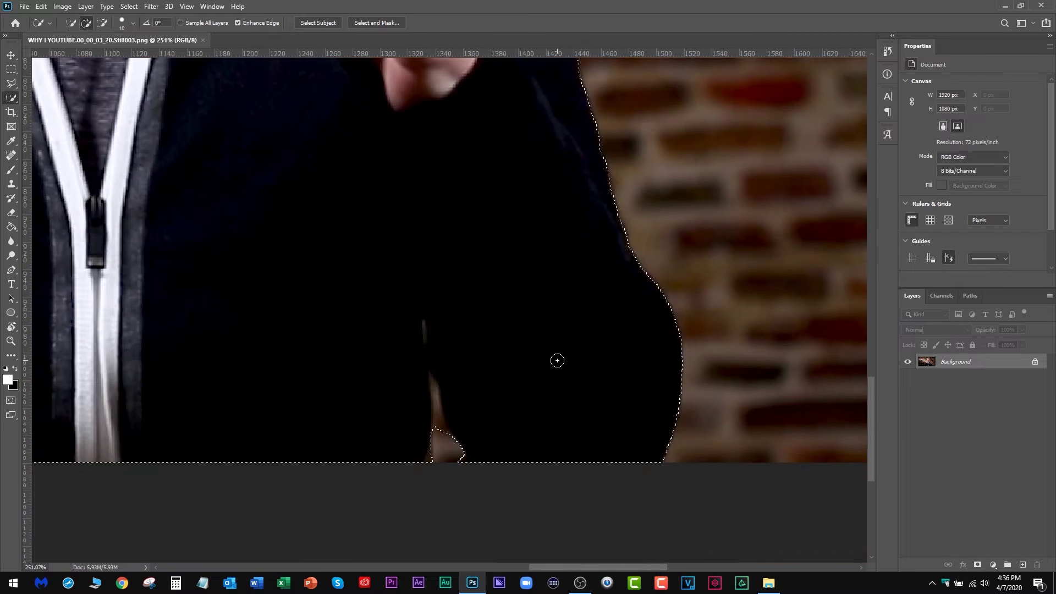
left_click(450, 423, "alt")
scroll(519, 307, "down", 5)
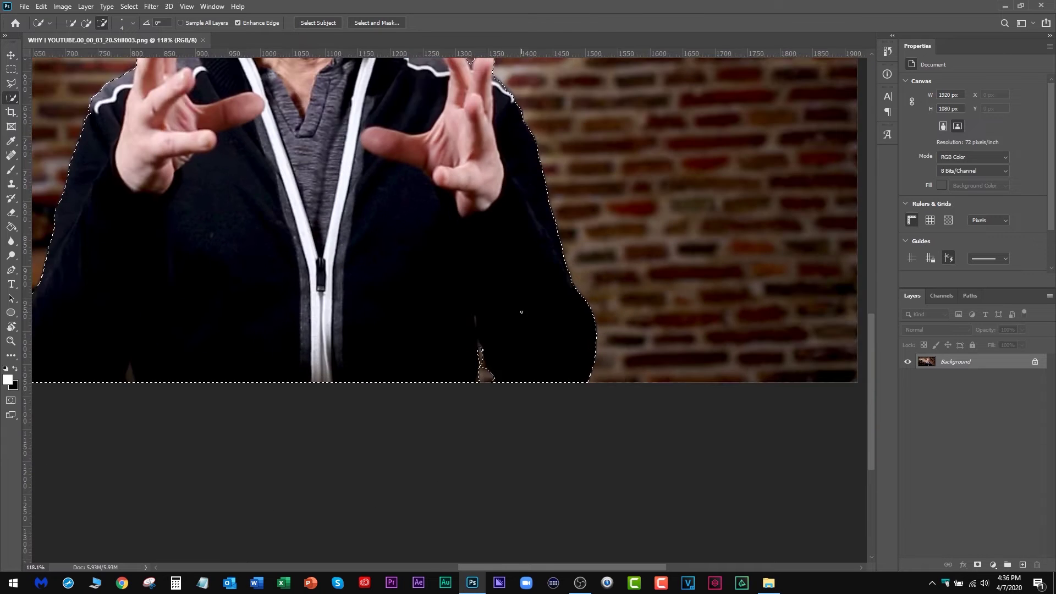
scroll(522, 312, "down", 2)
scroll(456, 310, "up", 1)
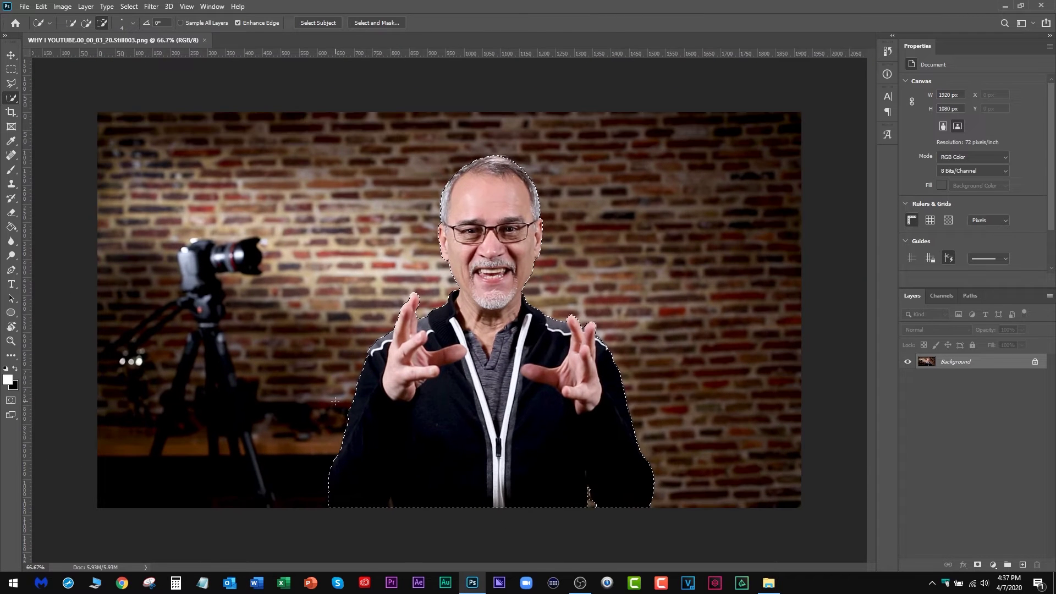
scroll(496, 308, "down", 1)
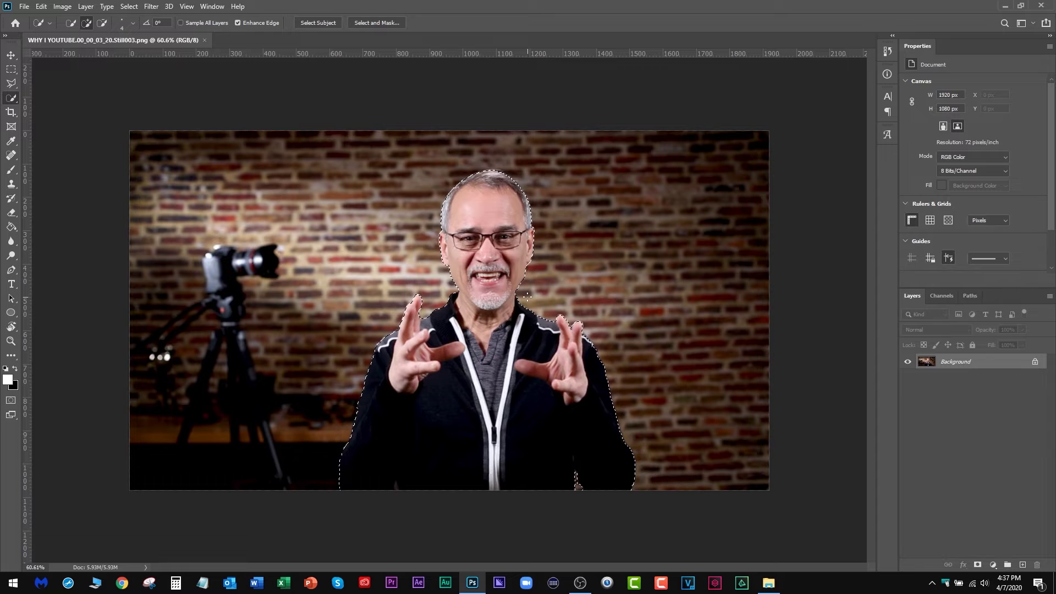
Unlock the Background into Layer 0 and copy the selected man to Layer 1.
left_click(1035, 362)
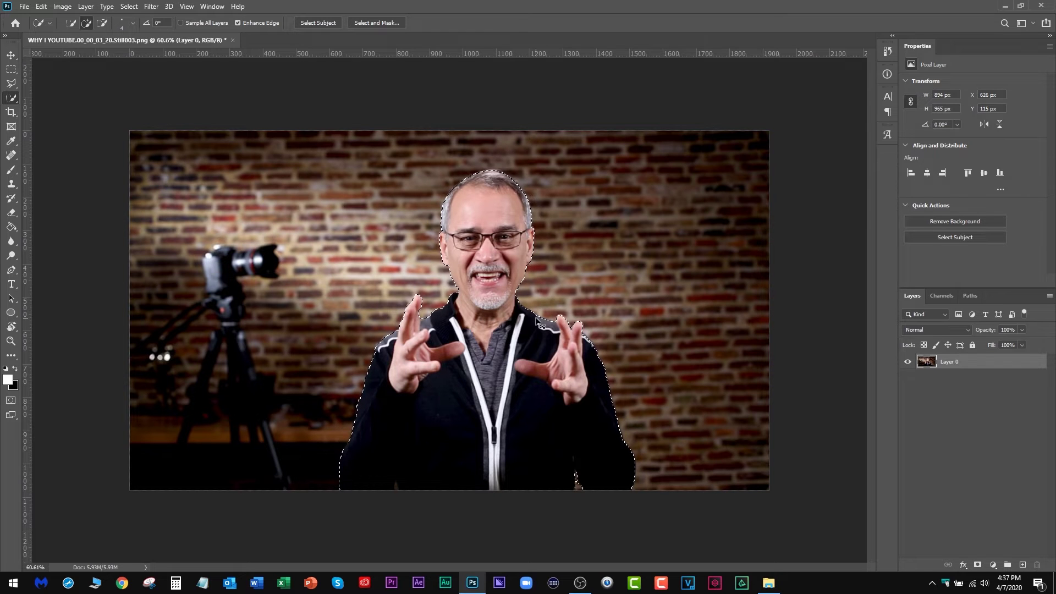
key("ctrl+j")
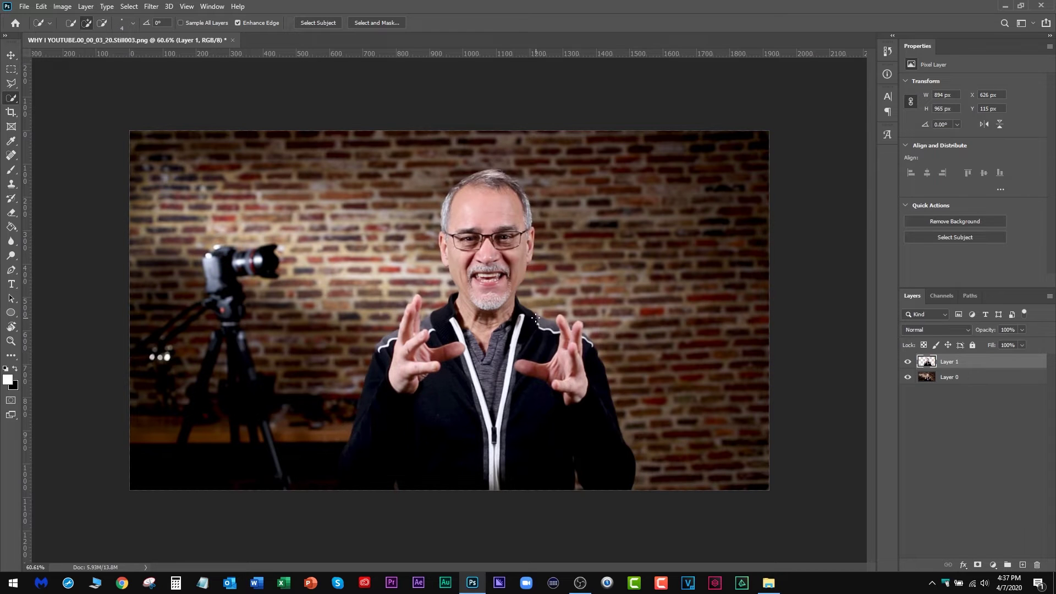
left_click(907, 377)
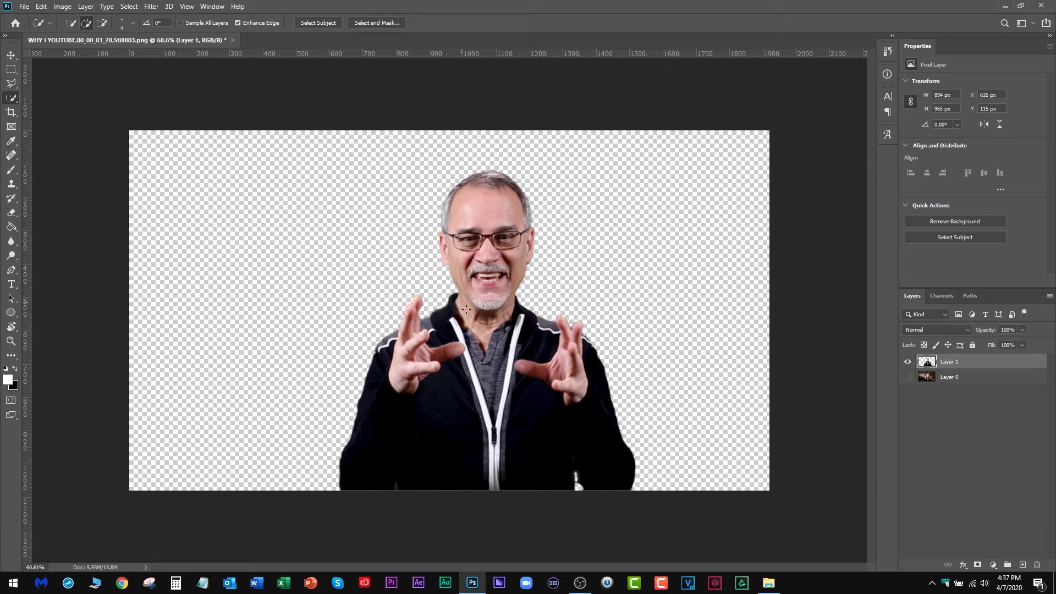
left_click(908, 377)
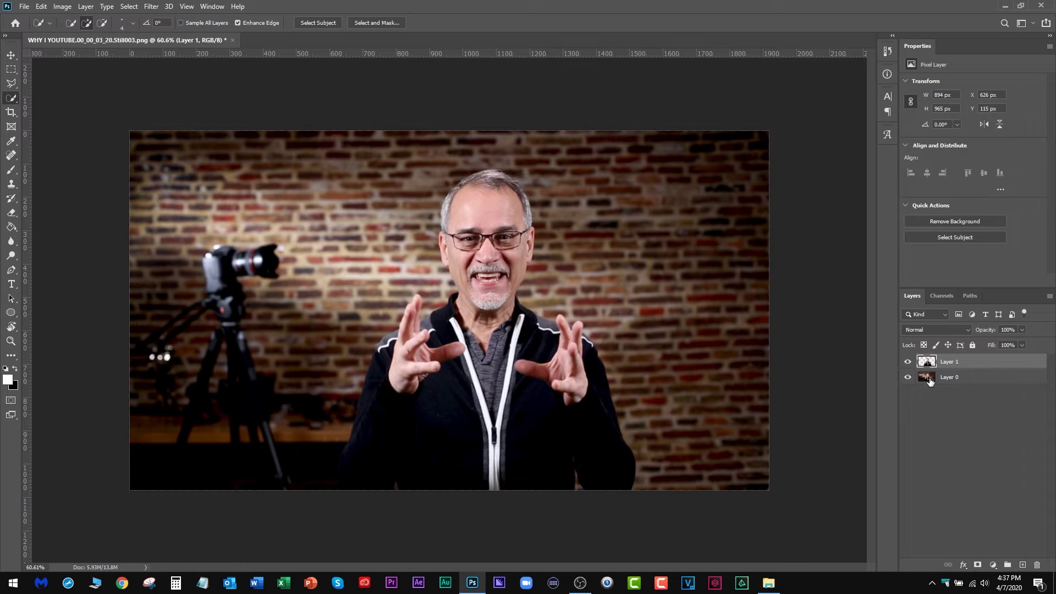
Select Layer 0 and toggle its visibility to check the cut-out on its own.
left_click(927, 380)
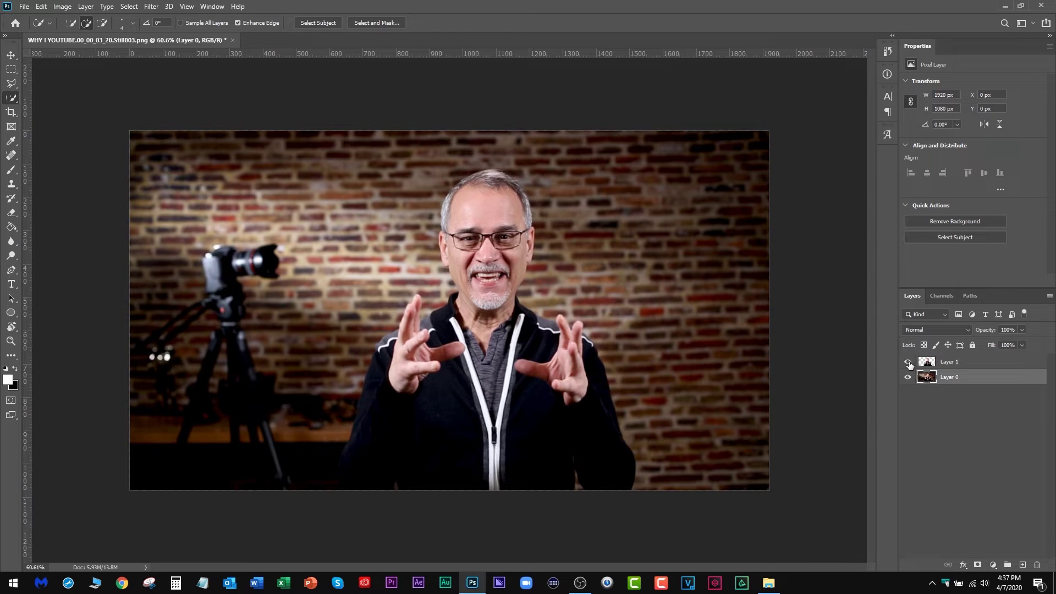
left_click(909, 379)
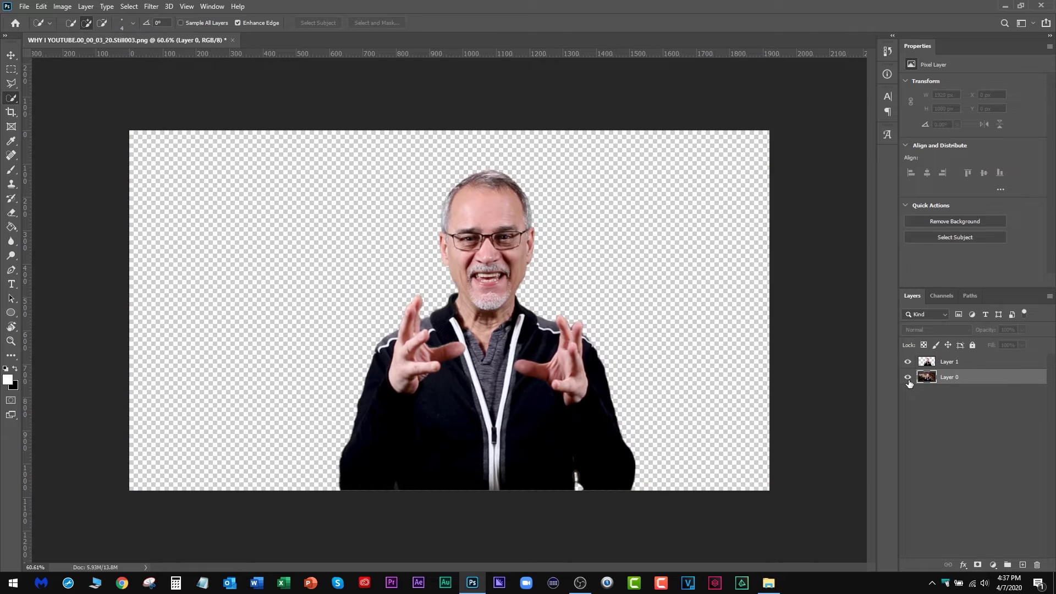
left_click(908, 378)
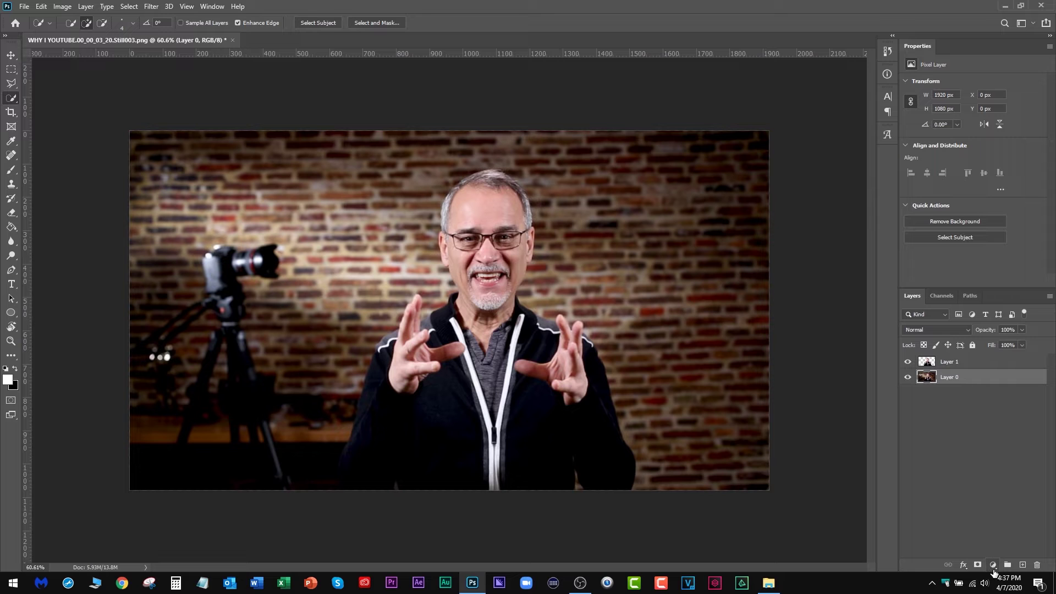
left_click(993, 567)
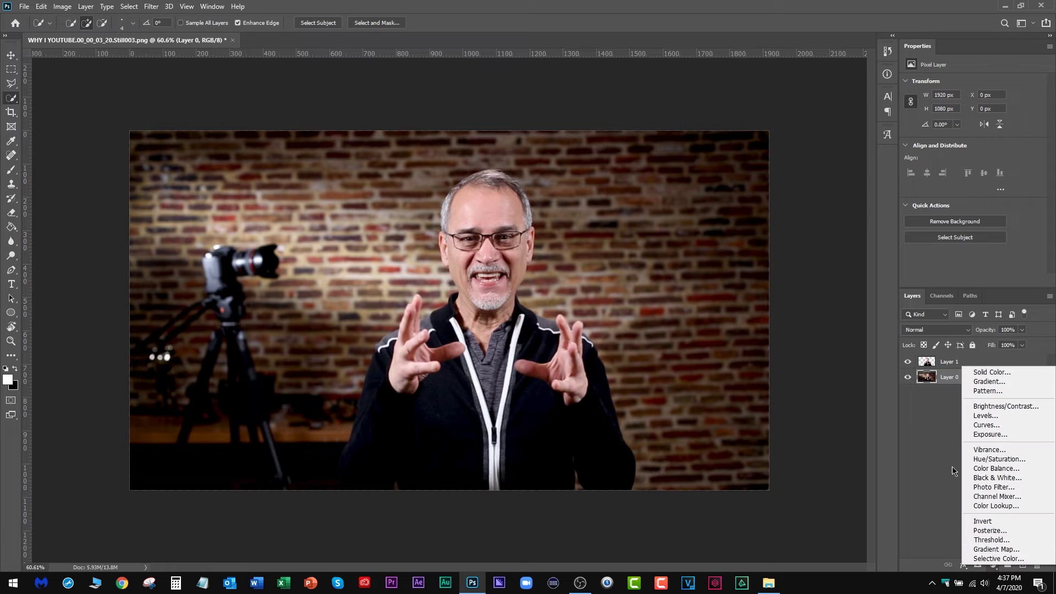
Add a Black & White adjustment layer, compare it against the cut-out, then hide it.
left_click(1011, 479)
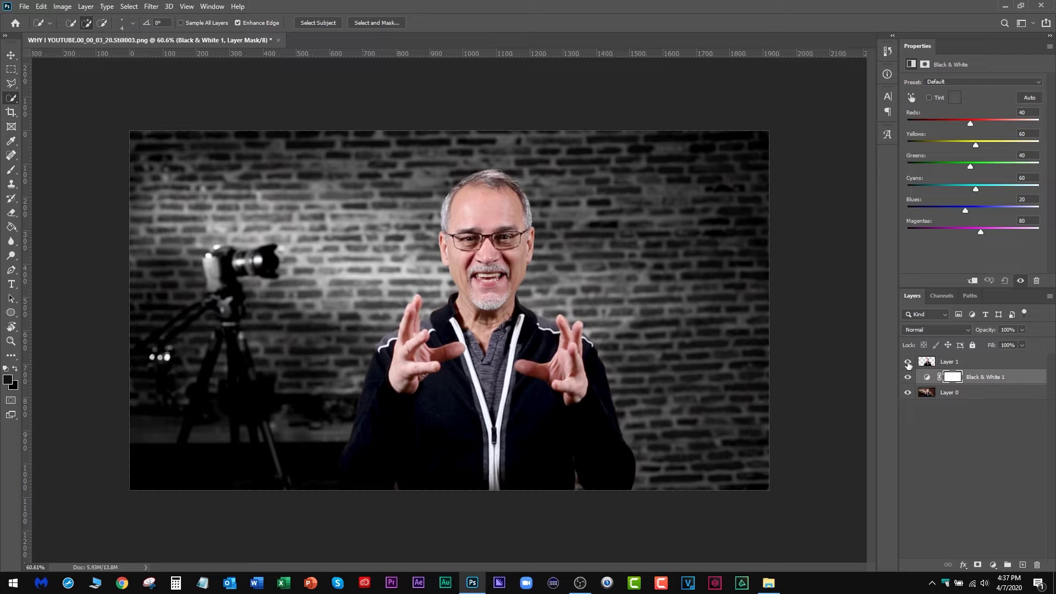
left_click(909, 362)
left_click(908, 362)
left_click(908, 377)
Select Layer 1 and briefly hide the brick background to view the cut-out alone.
left_click(924, 363)
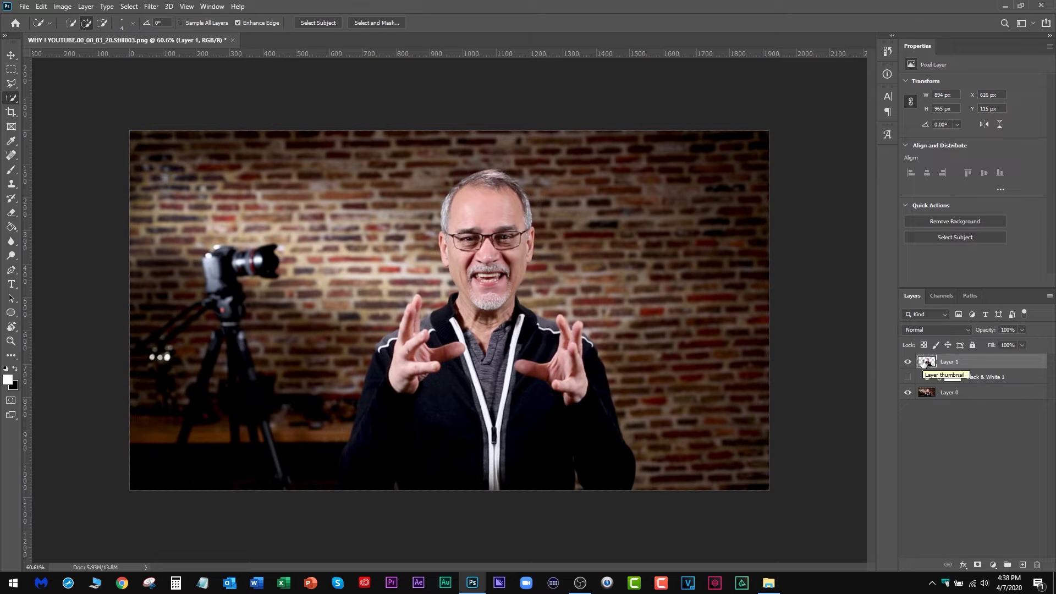
left_click(908, 394)
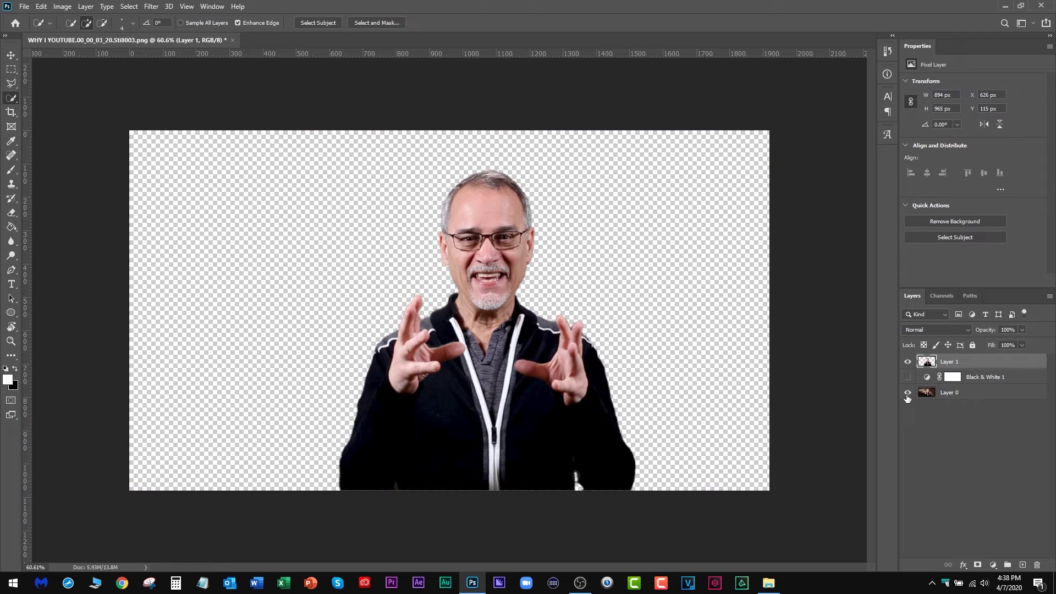
left_click(908, 394)
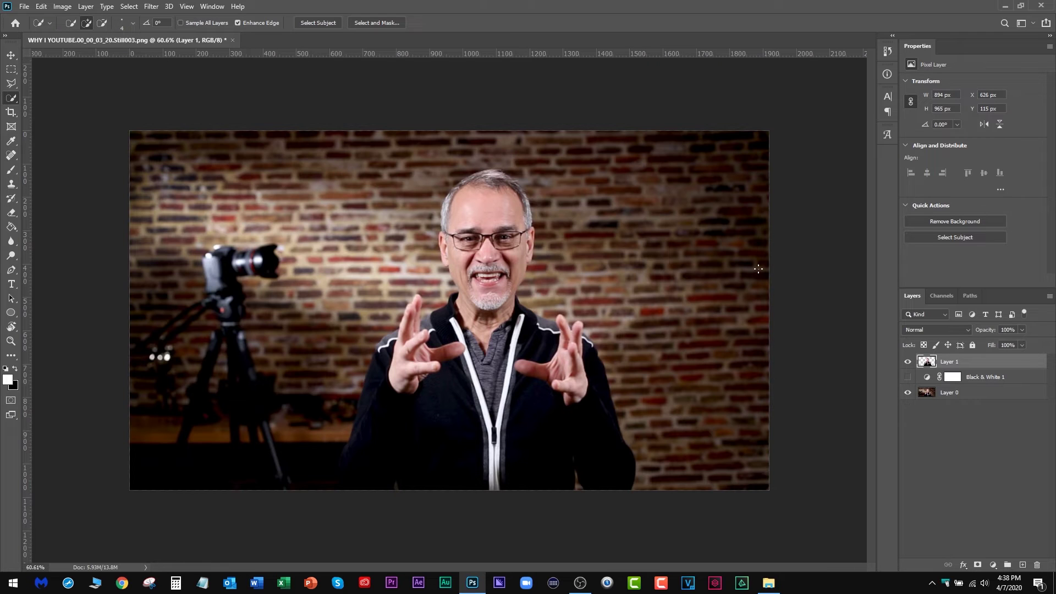
left_click(146, 6)
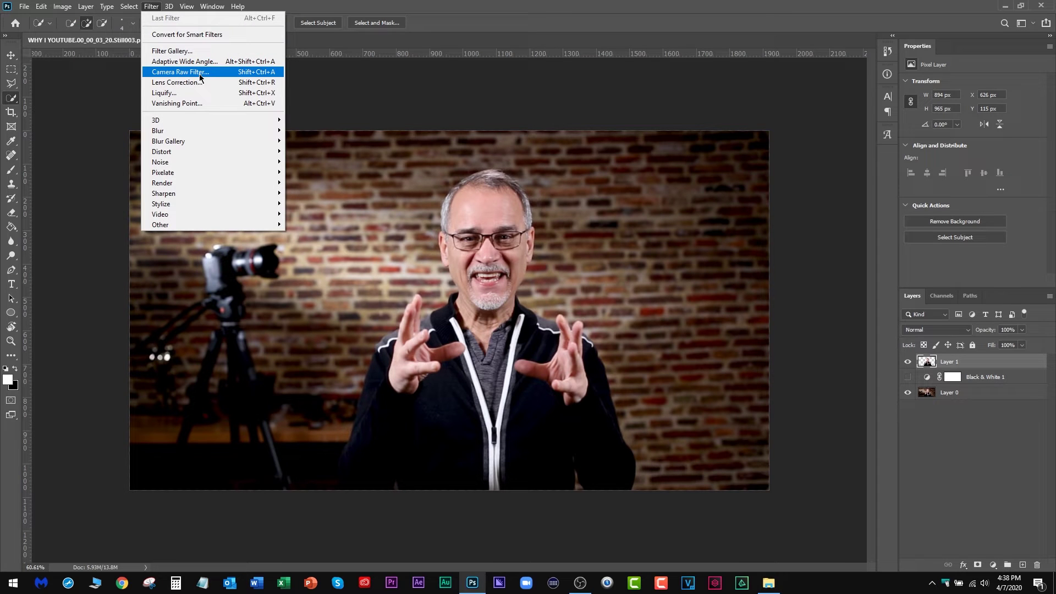
Apply a Camera Raw Filter to Layer 1 with Whites +11 and Blacks -46.
left_click(200, 78)
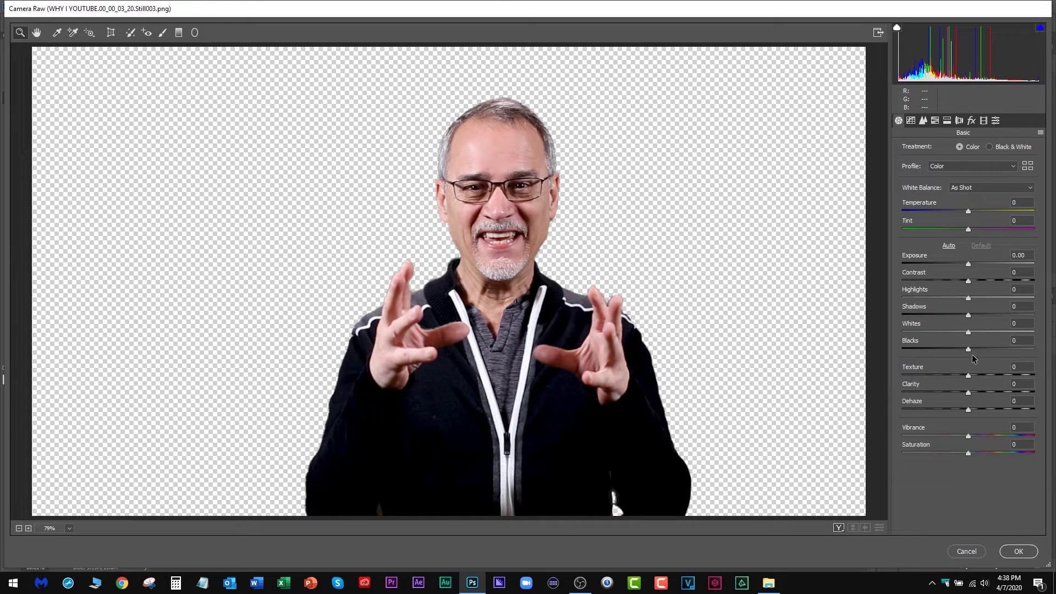
left_click_drag(968, 350, 968, 314)
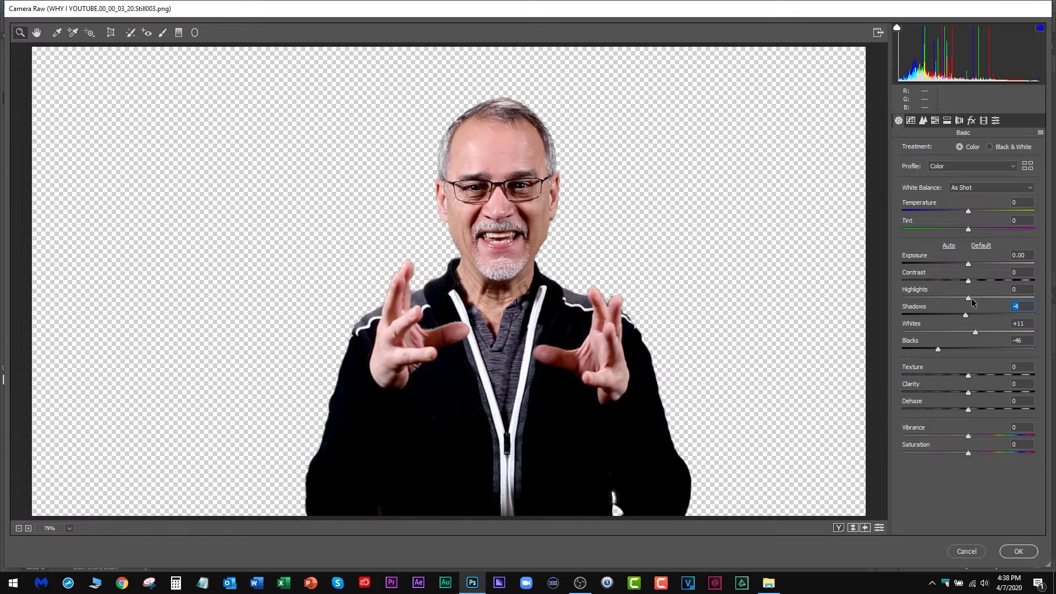
left_click(1018, 552)
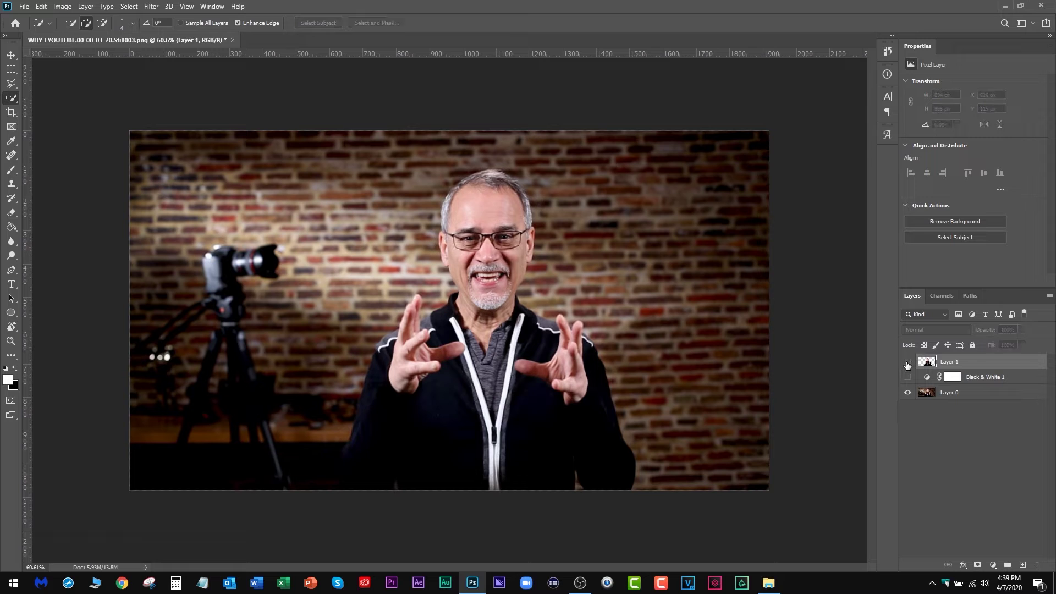
Recheck the cut-out over a hidden brick wall, then place the shutterstock clapperboard photo.
left_click(908, 393)
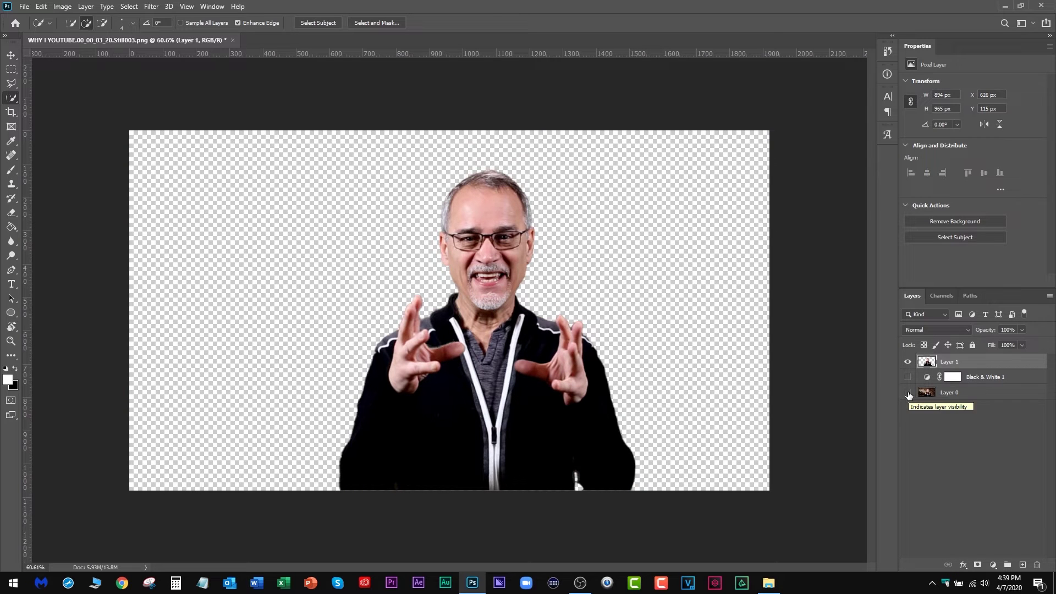
left_click(908, 393)
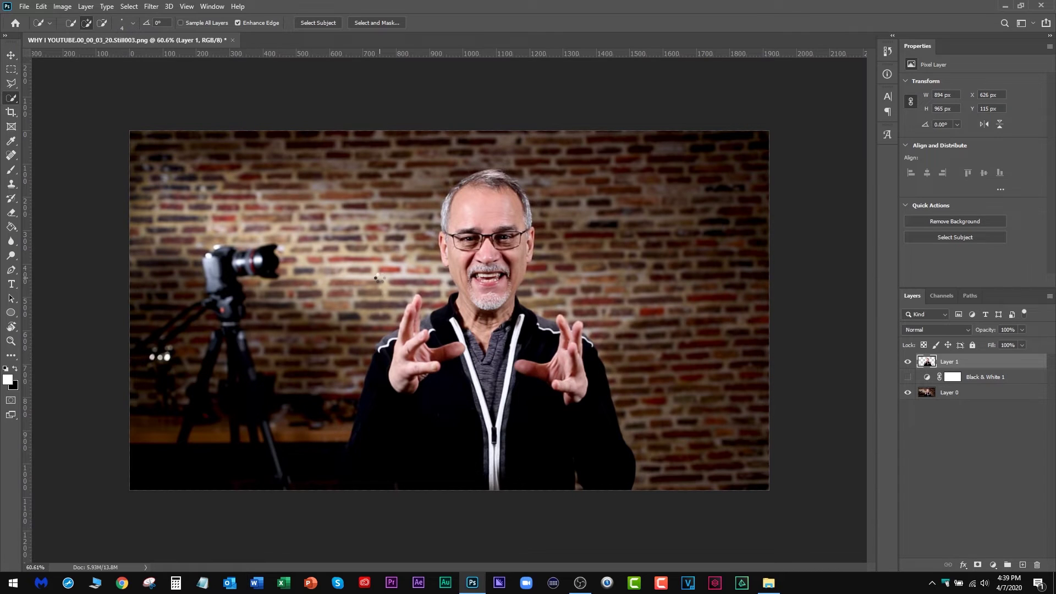
left_click_drag(993, 112, 995, 137)
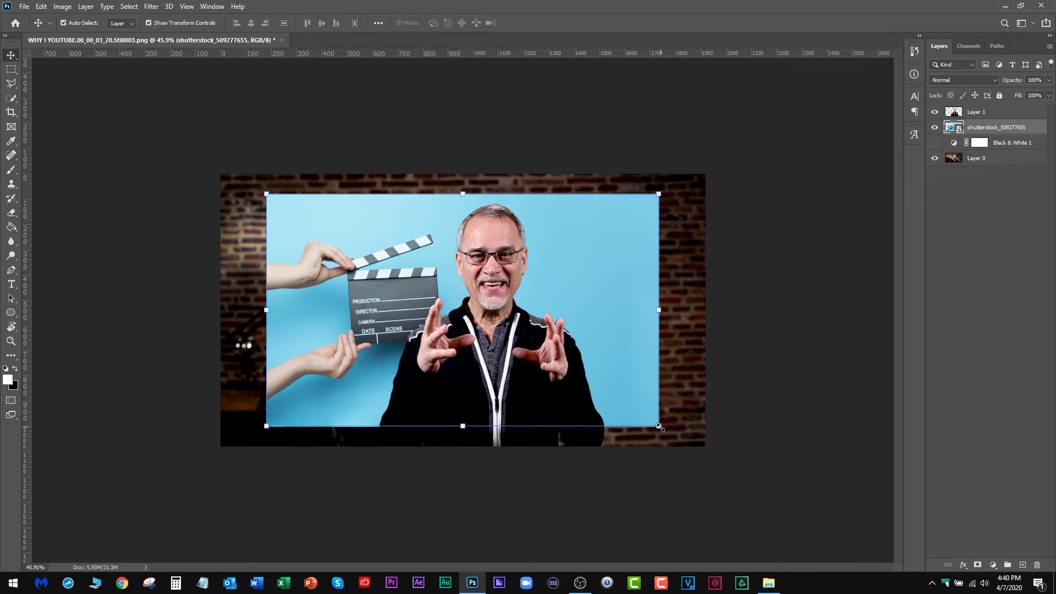
Scale the clapperboard photo with Free Transform to cover the whole canvas.
left_click_drag(659, 426, 728, 467)
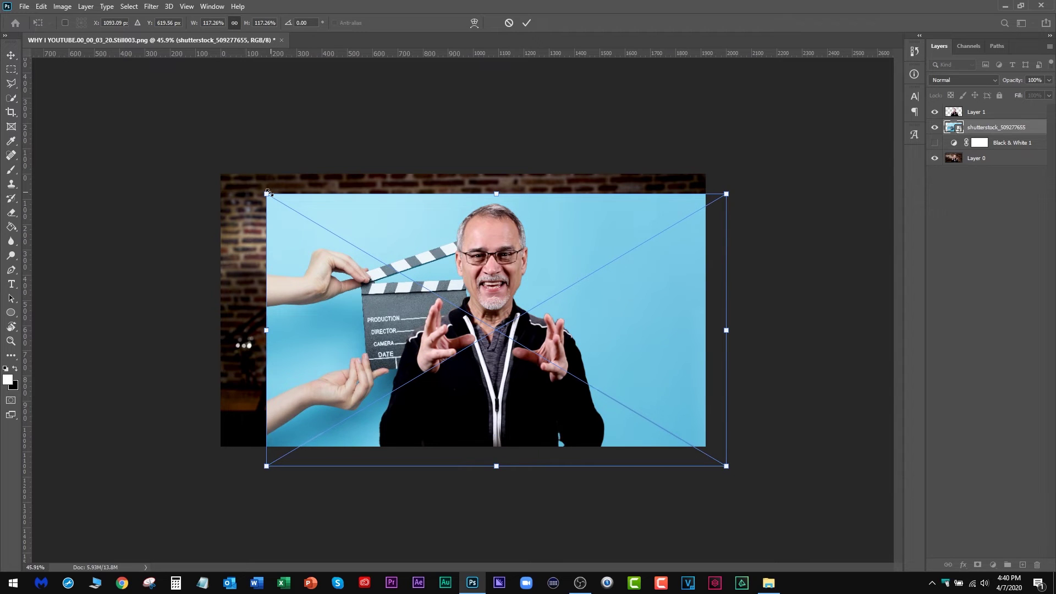
left_click_drag(268, 193, 216, 169)
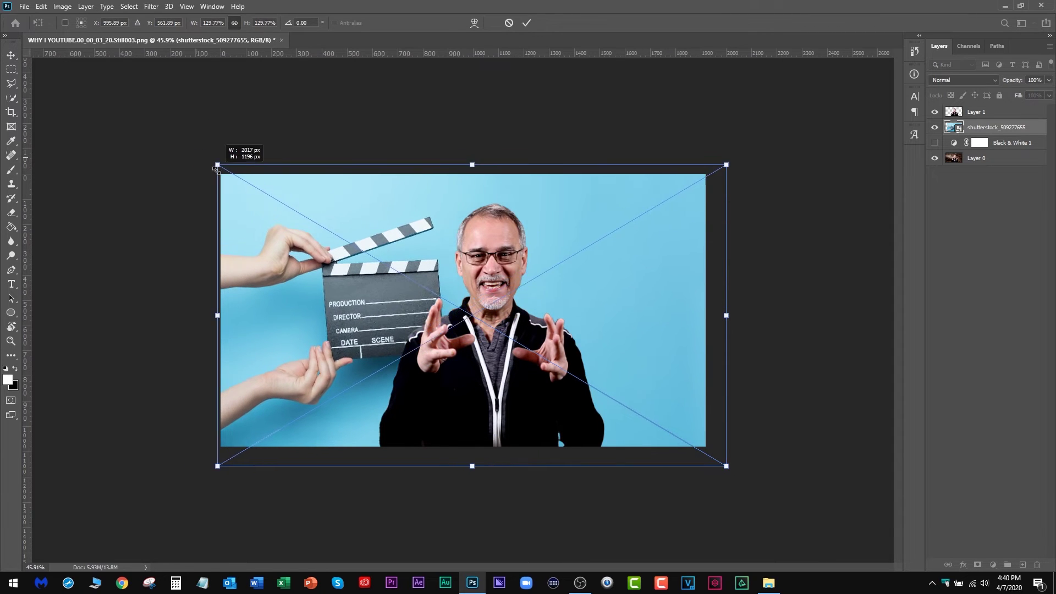
key("Return")
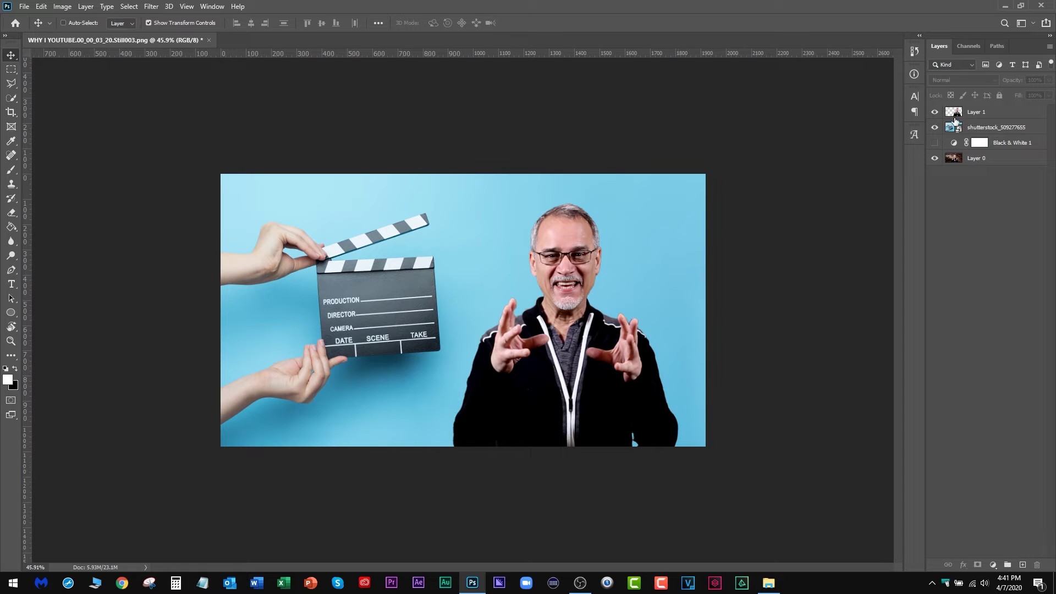
Hide the man's cut-out and Select > Subject on the clapperboard photo's hands and board.
left_click(935, 113)
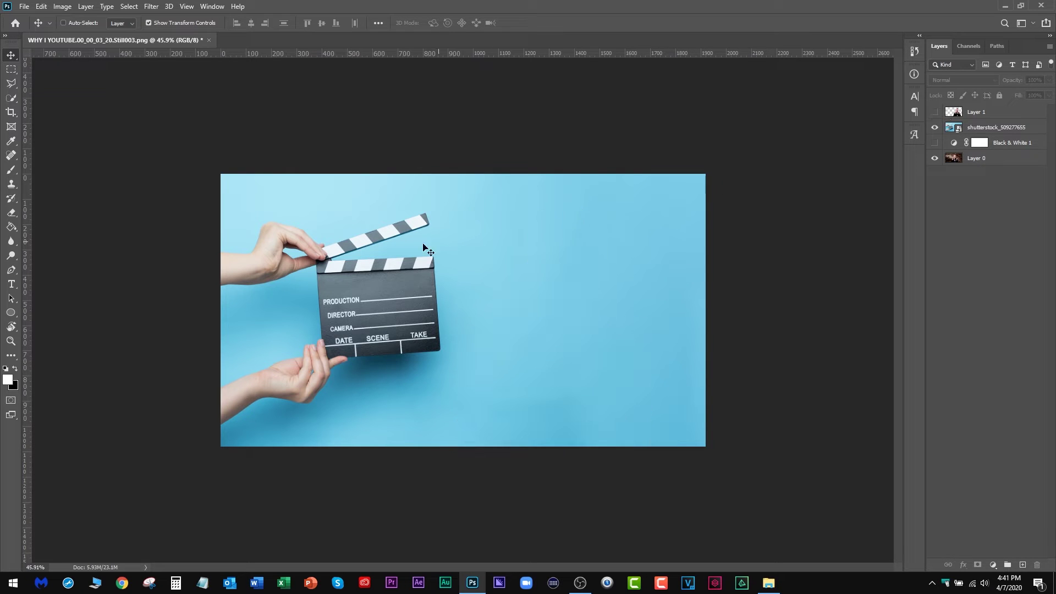
left_click(376, 296, "ctrl")
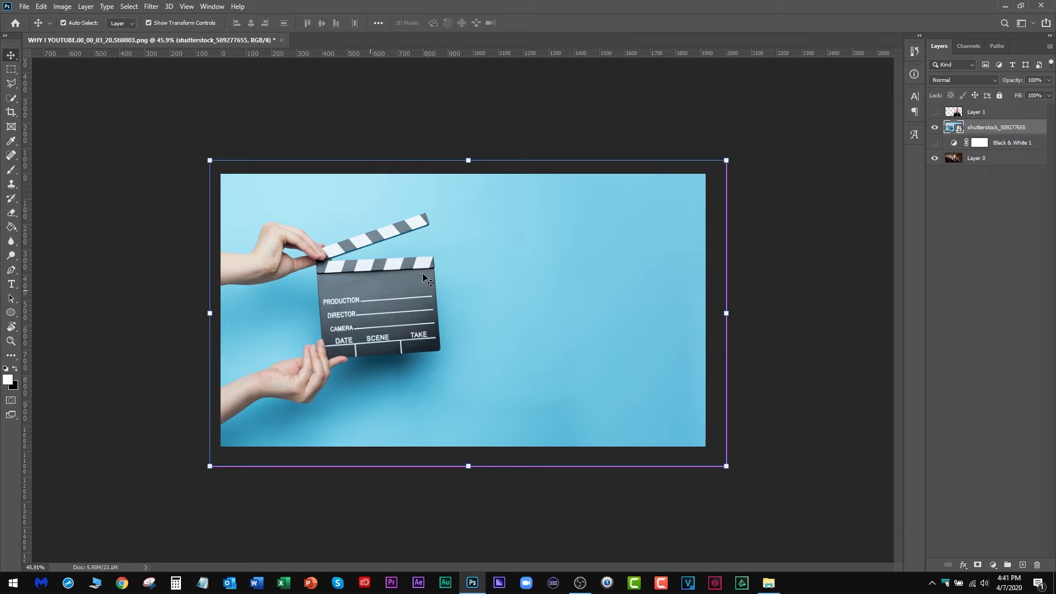
left_click(137, 8)
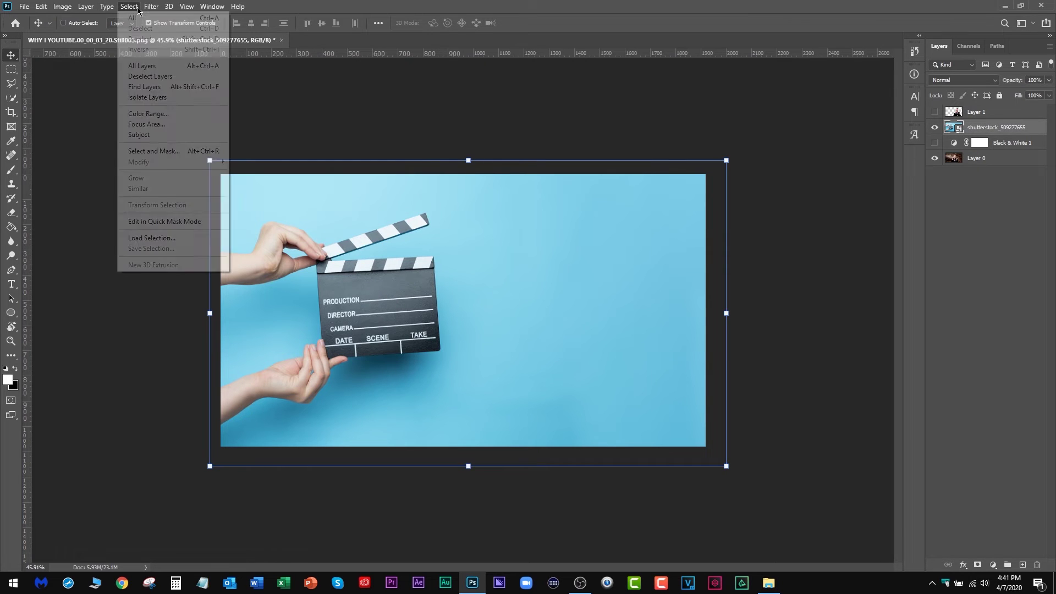
mouse_move(107, 6)
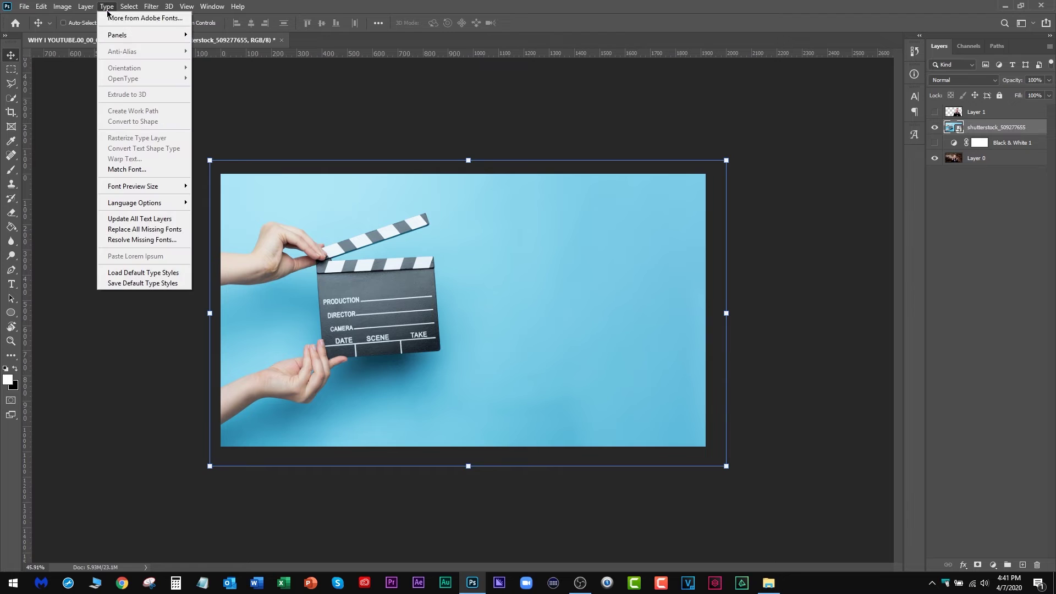
left_click(149, 138)
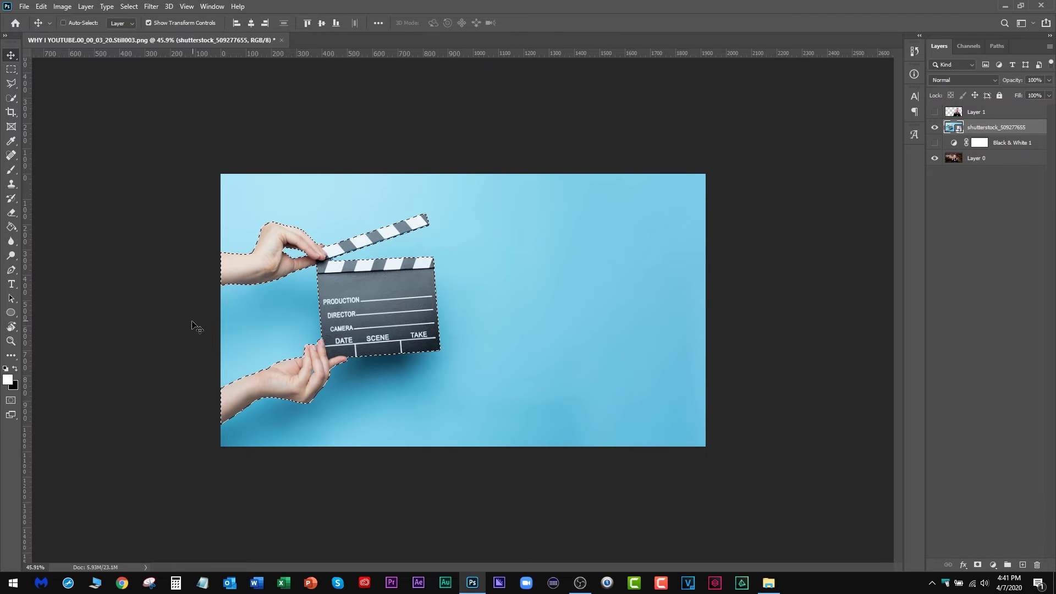
Zoom in to inspect the selection edges around the hands and pick Quick Selection.
scroll(167, 341, "up", 1)
scroll(167, 341, "up", 6)
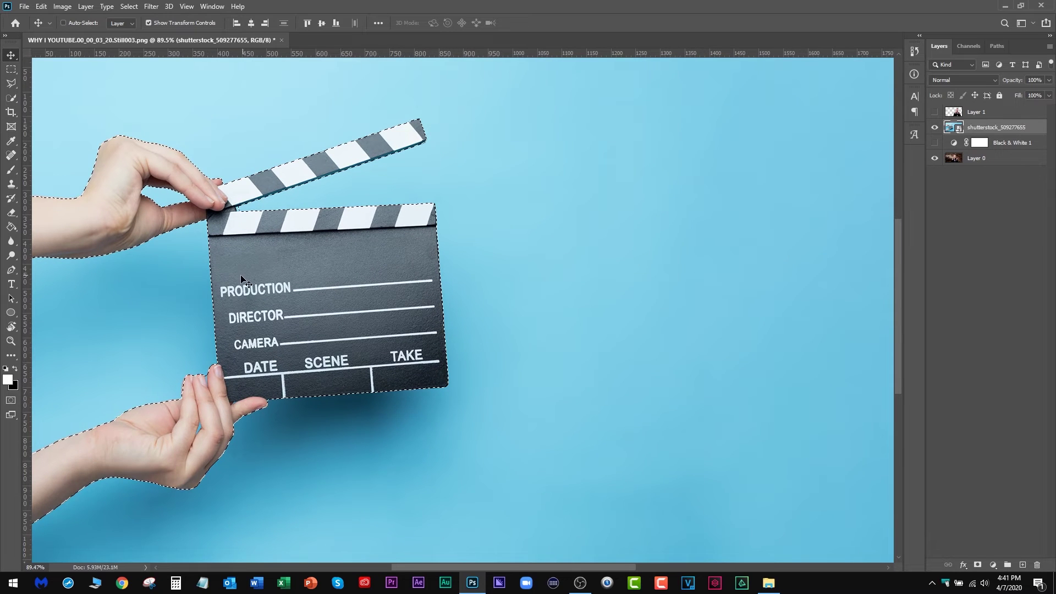
scroll(455, 282, "left", 4)
scroll(434, 202, "up", 3)
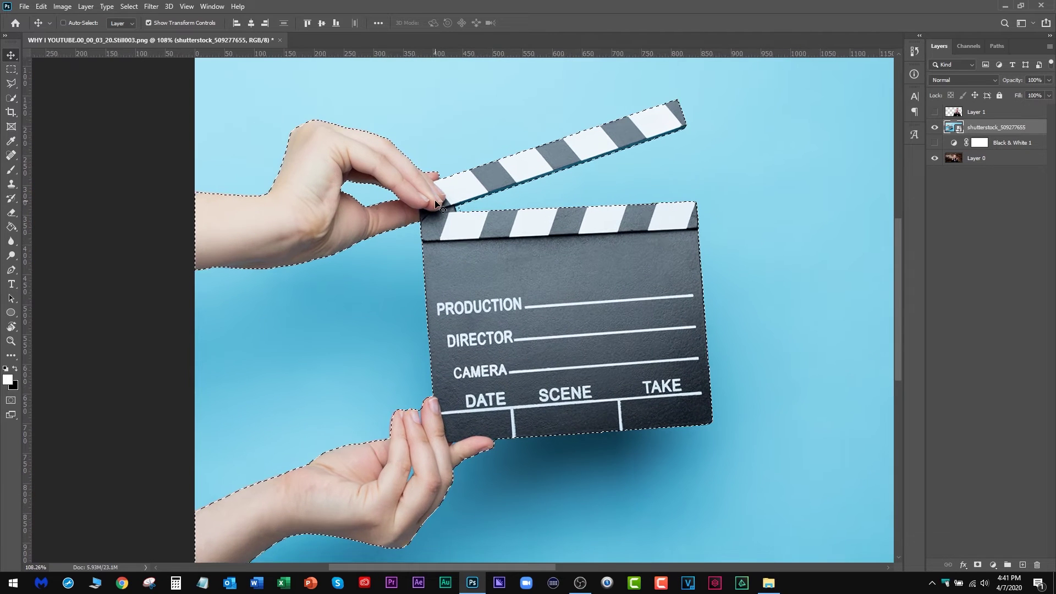
scroll(436, 203, "up", 1)
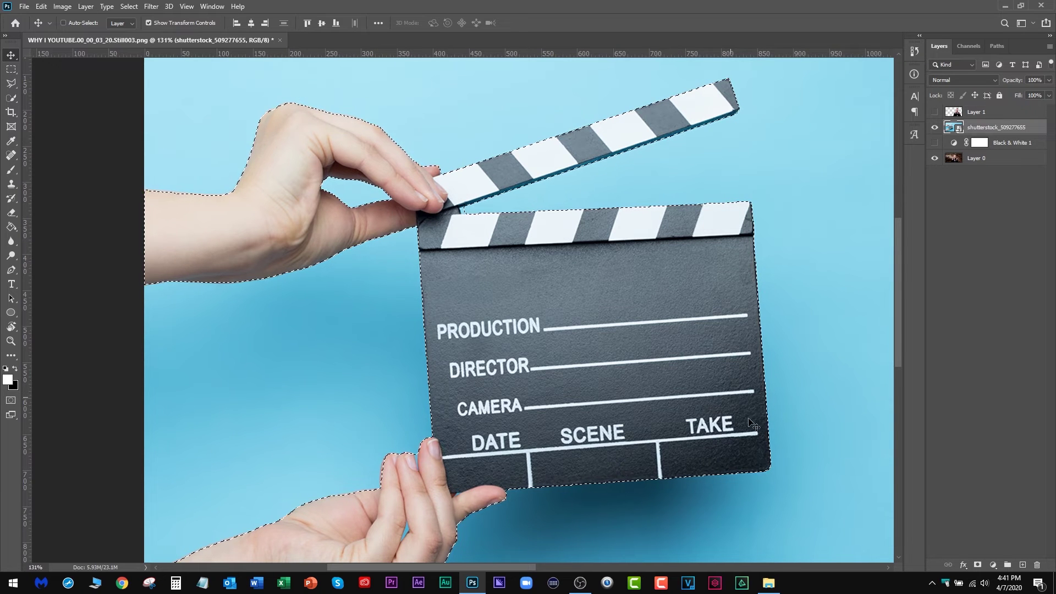
left_click_drag(559, 487, 622, 241)
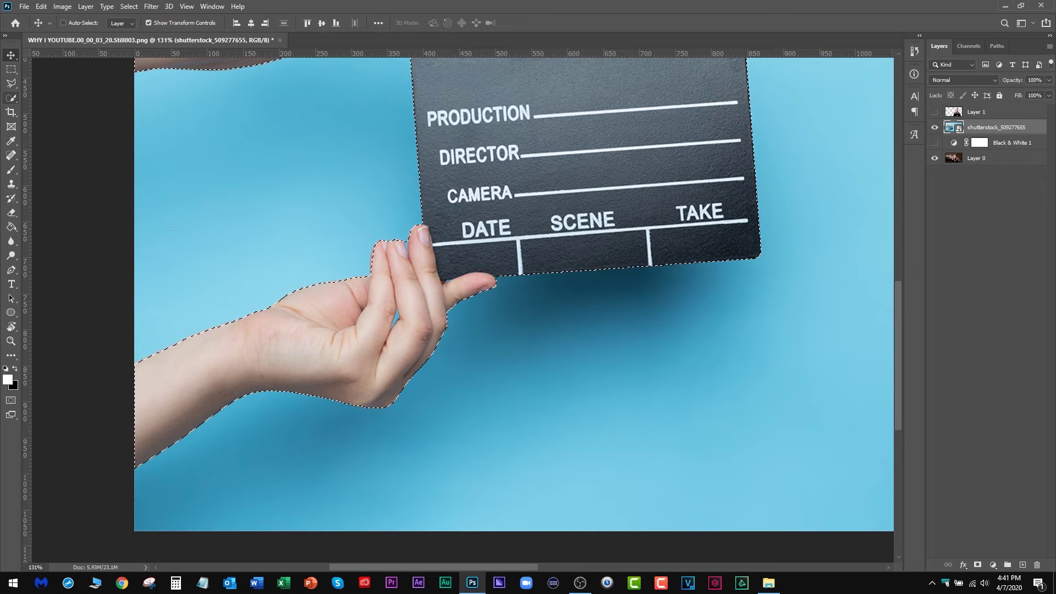
left_click(11, 97)
scroll(396, 311, "up", 5)
scroll(396, 310, "up", 1)
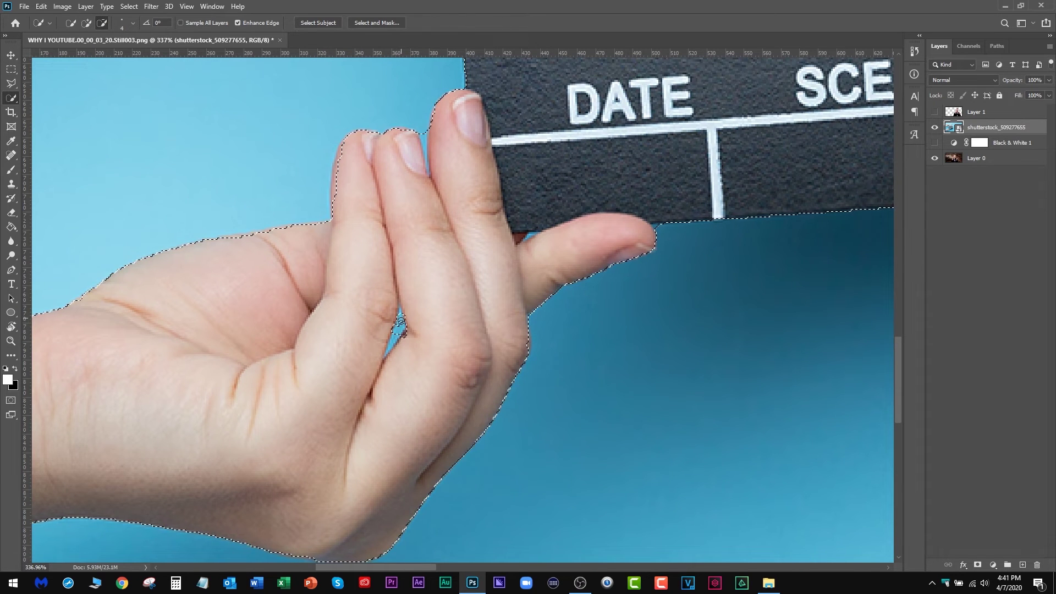
scroll(379, 289, "down", 1)
scroll(378, 289, "down", 10)
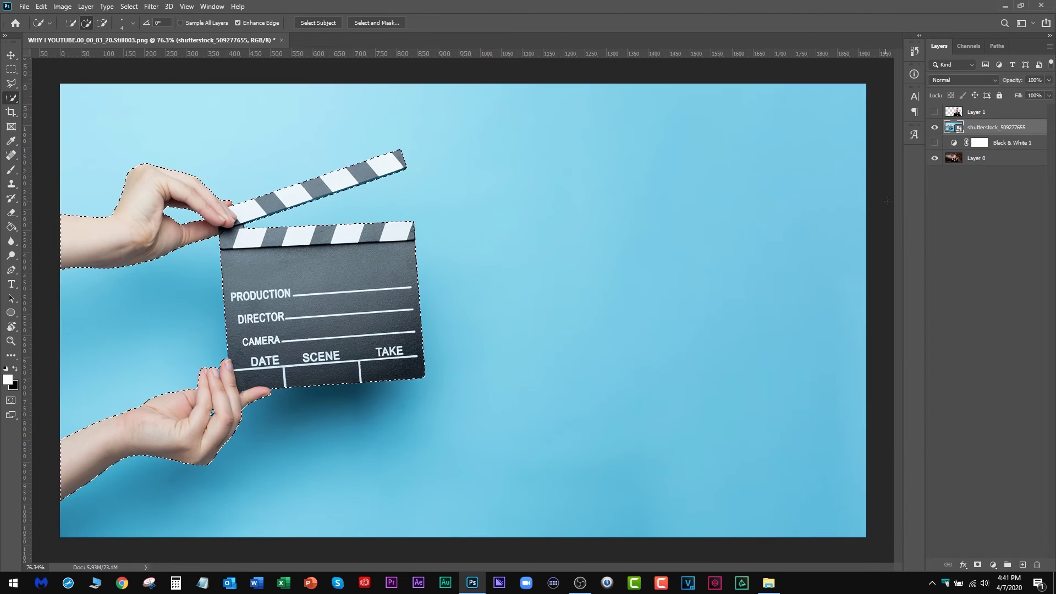
right_click(989, 130)
Rasterize the stock photo, copy the hands and clapperboard to a new layer, preview it, and show the man again.
left_click(899, 300)
key("ctrl+j")
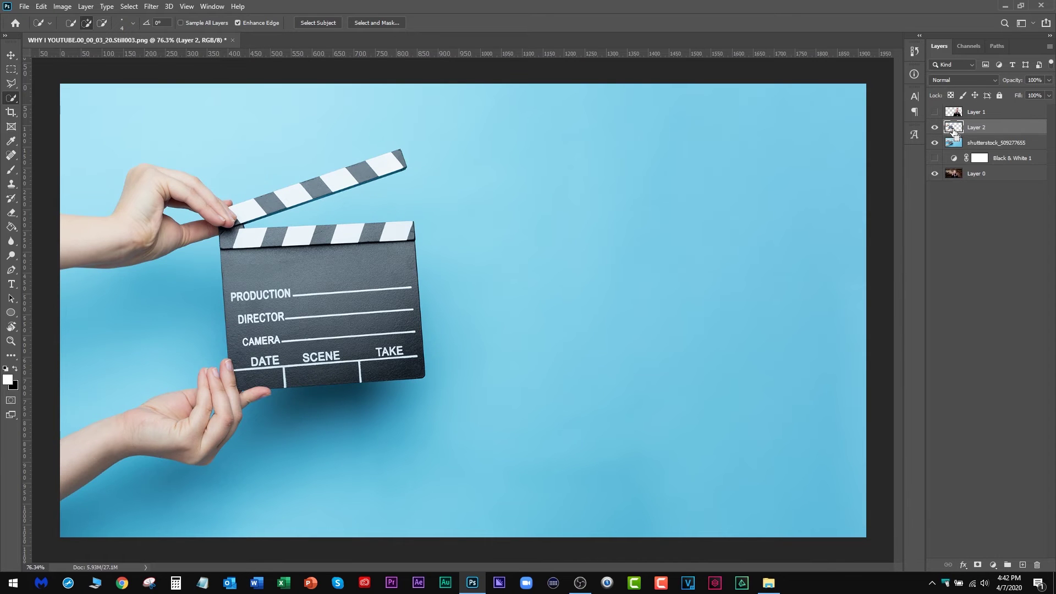
left_click(936, 143)
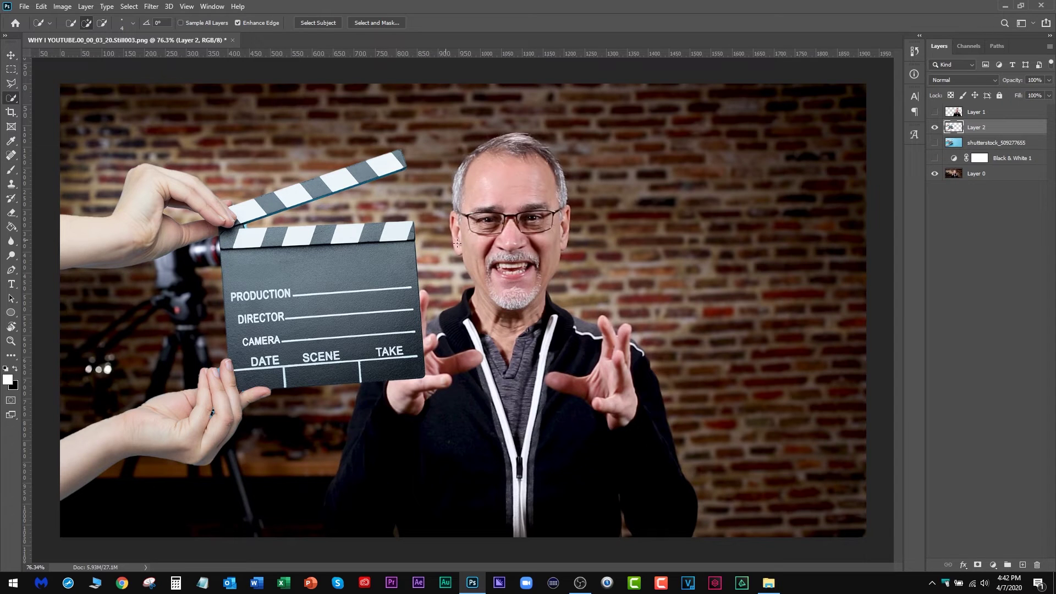
left_click(936, 143)
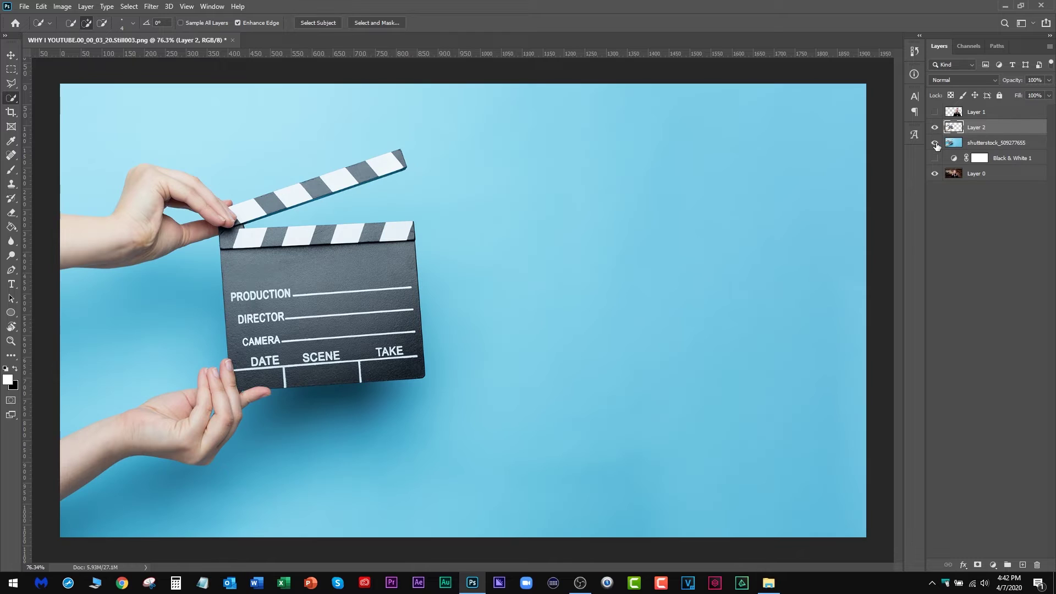
left_click(937, 112)
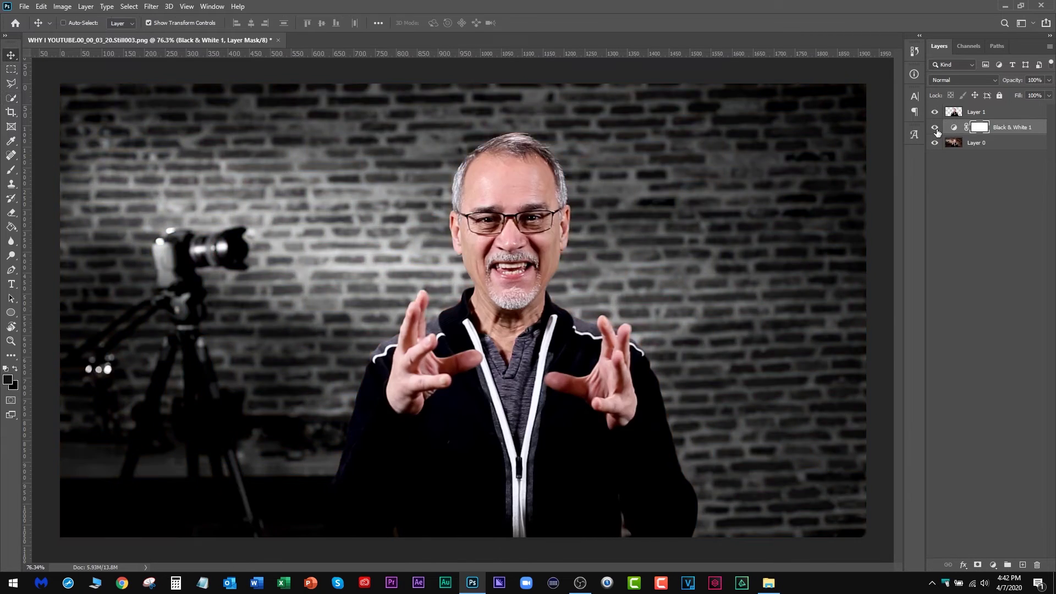
Type the white headline 'THIIS IS BEHIND TEXT' and scale it up large.
left_click(935, 128)
left_click(937, 130)
left_click(17, 284)
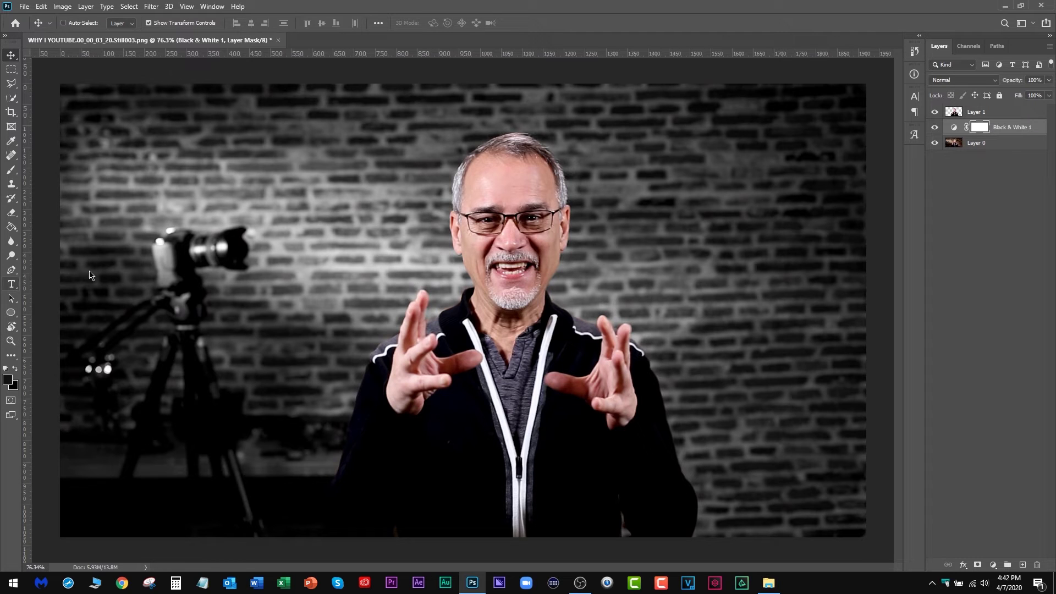
left_click(190, 202)
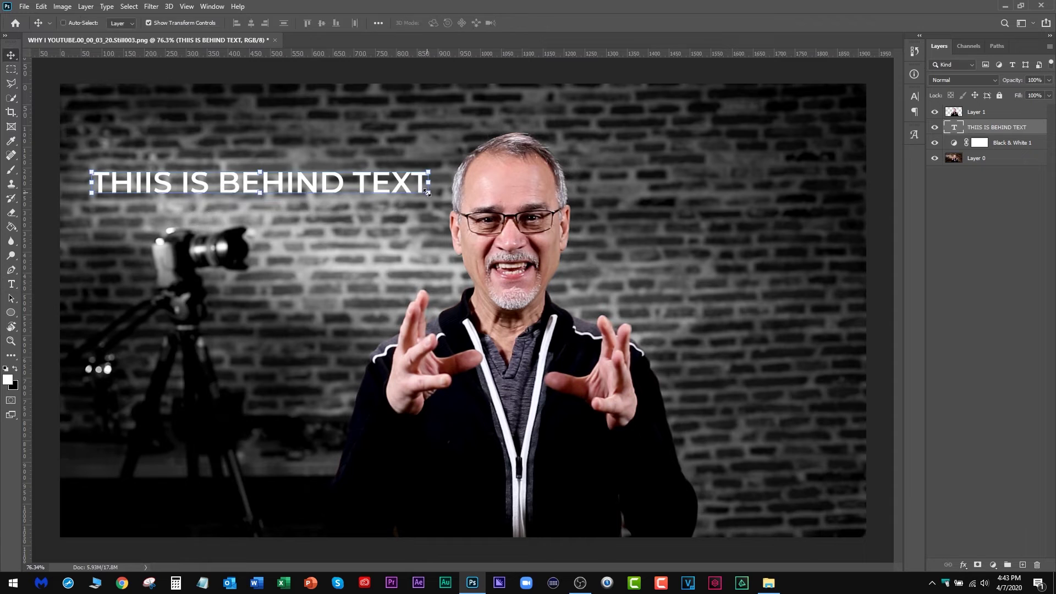
key("ctrl+t")
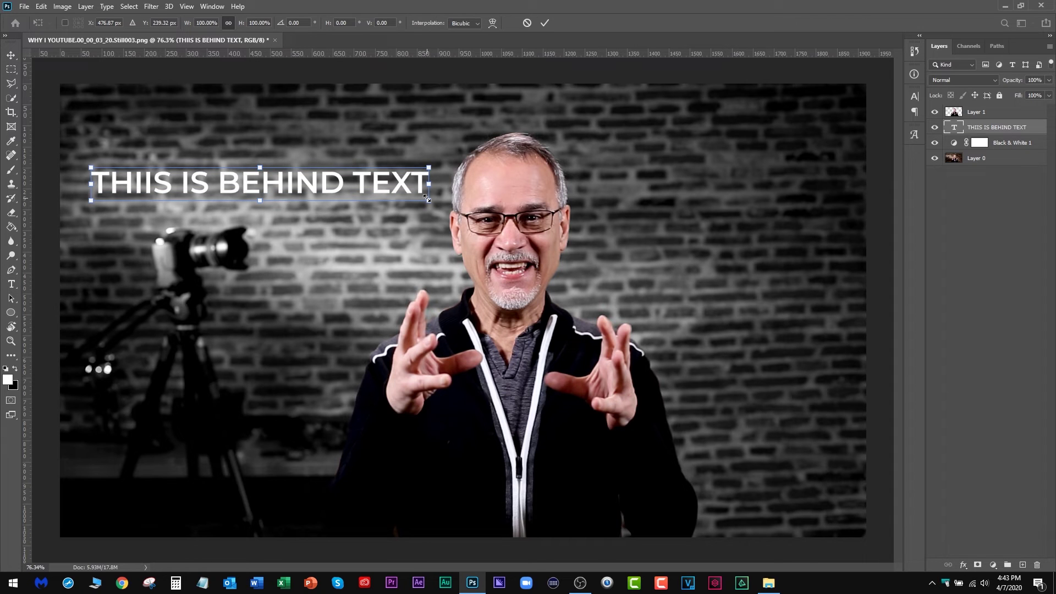
left_click_drag(430, 200, 862, 488)
left_click_drag(585, 213, 570, 161)
key("Return")
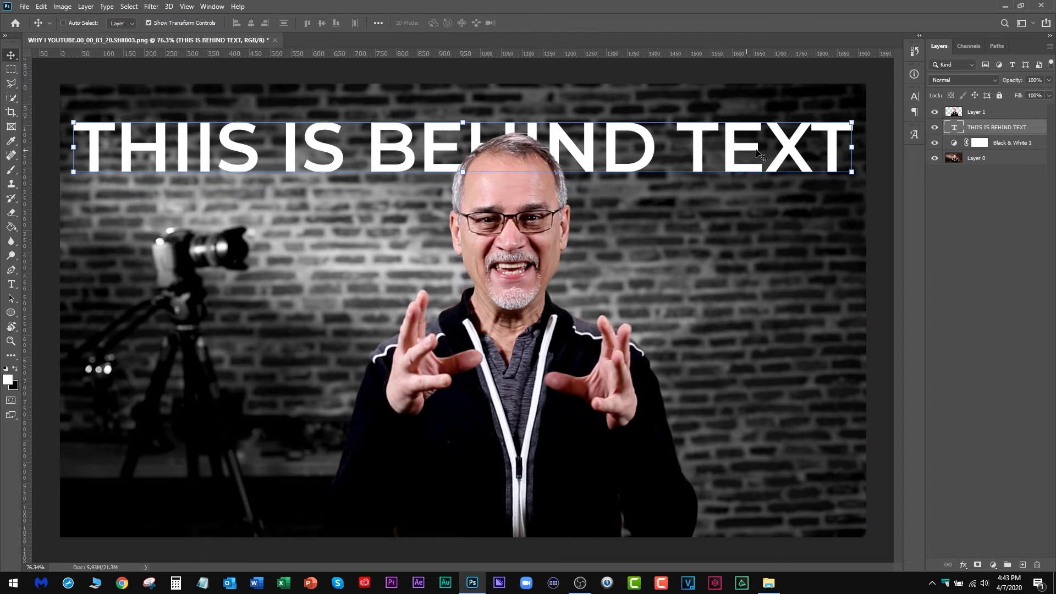
Break the headline into three lines before BEHIND and TEXT, then slide it partly behind the head.
left_click_drag(964, 119, 958, 132)
double_click(376, 152)
left_click(386, 145)
key("Return")
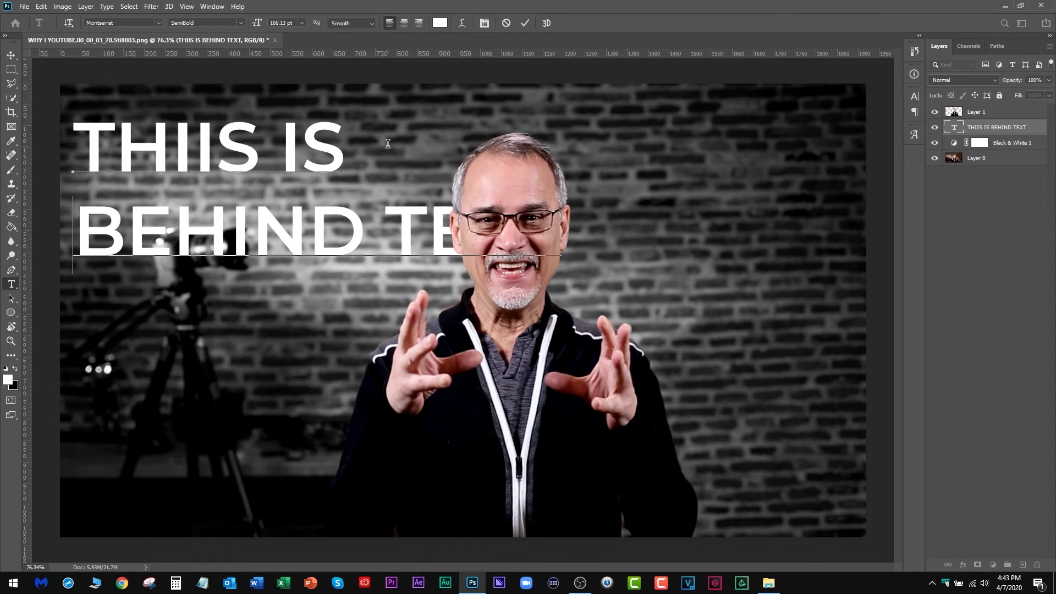
key("ctrl+Right")
key("Return")
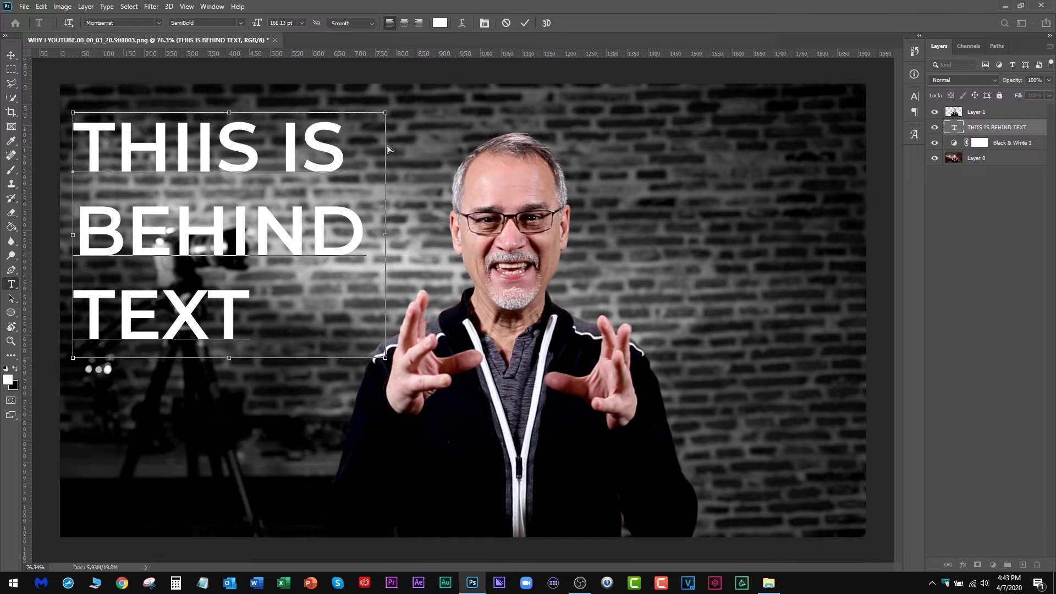
key("ctrl+Return")
key("v")
left_click_drag(176, 136, 283, 131)
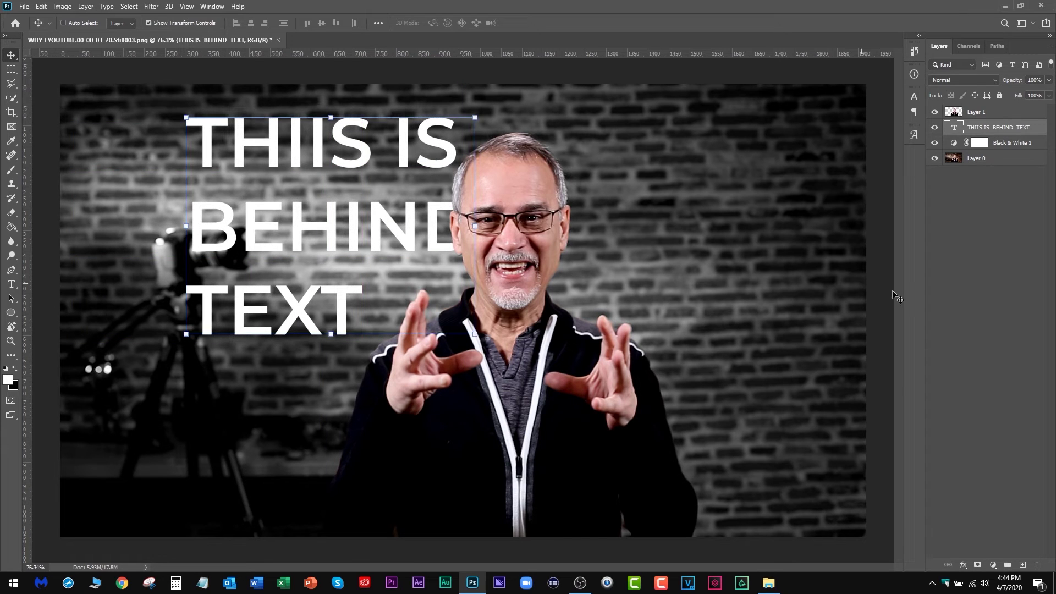
left_click(963, 566)
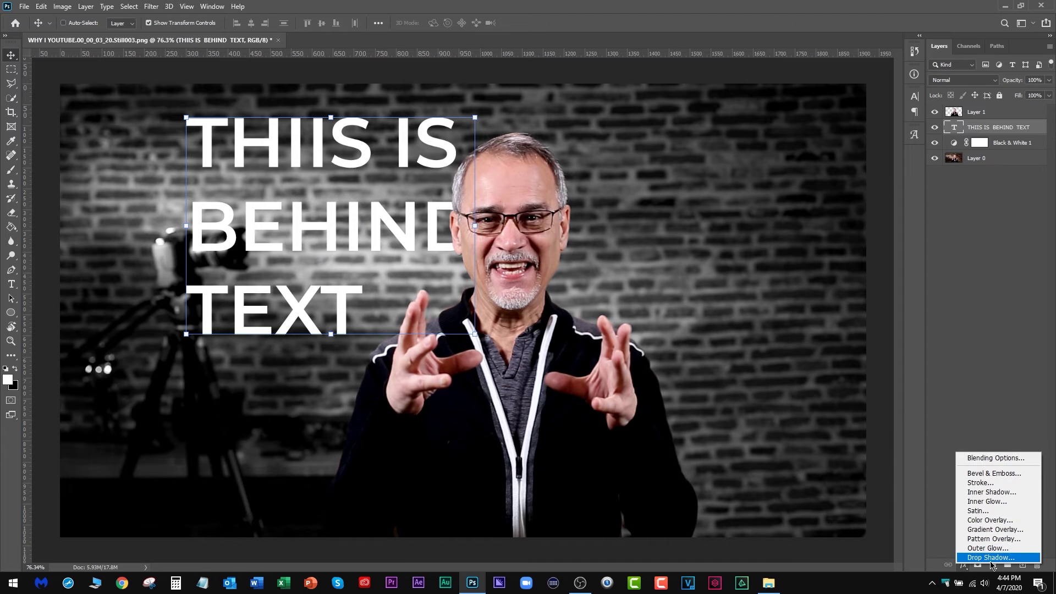
Apply the drop shadow to the title text and shift the title toward the upper left.
left_click(991, 559)
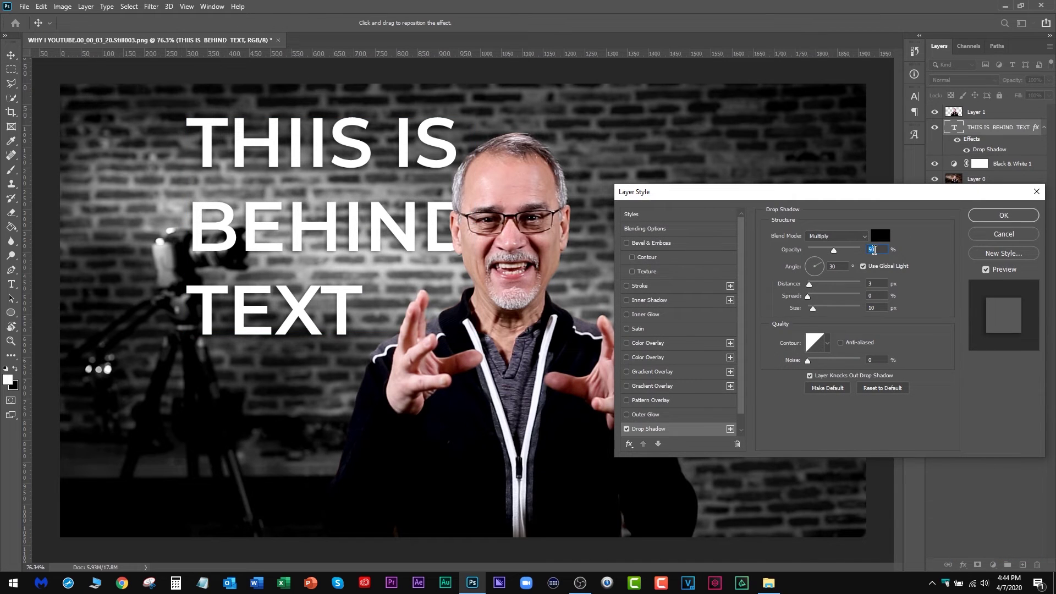
left_click(1005, 215)
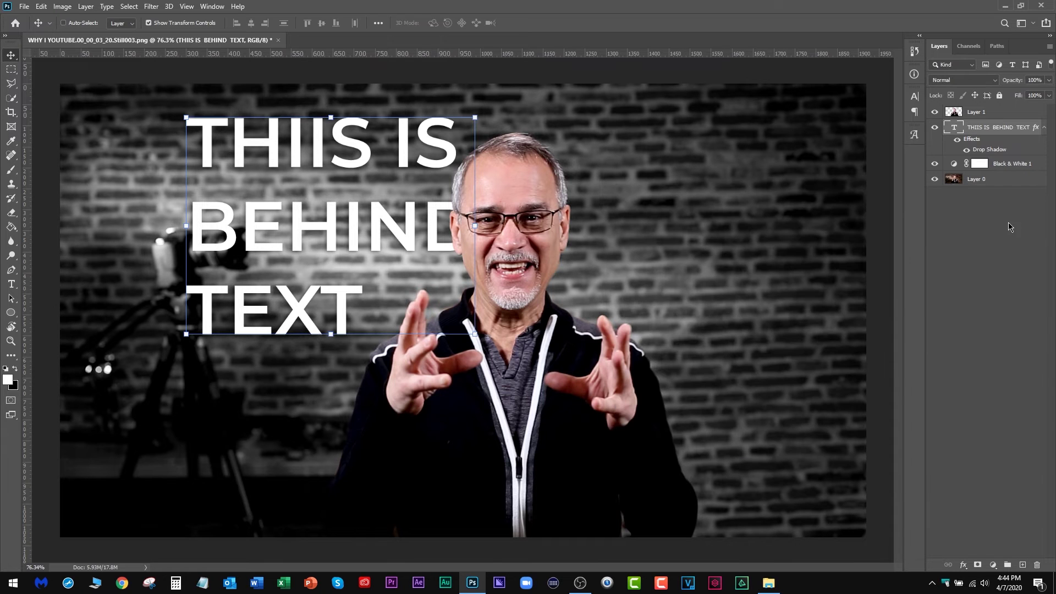
left_click_drag(350, 170, 262, 161)
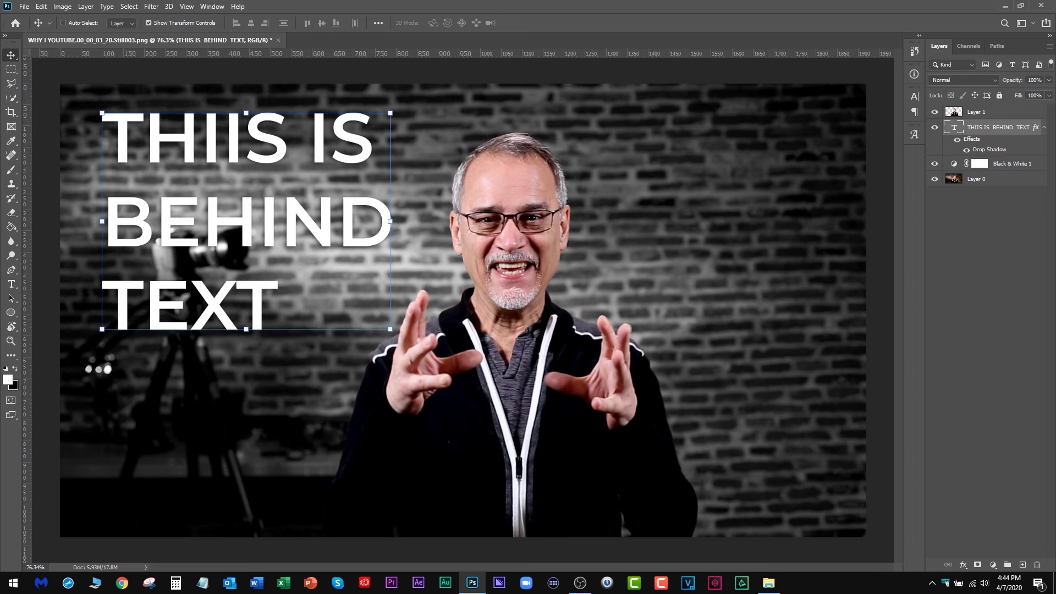
Set the foreground colour to black (000000).
left_click(8, 379)
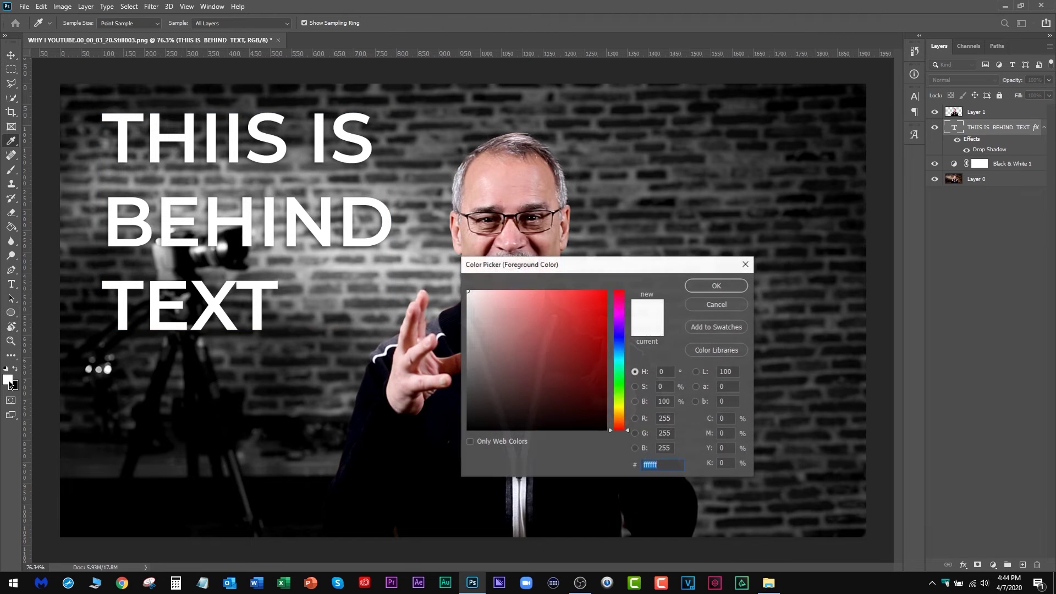
type("000000")
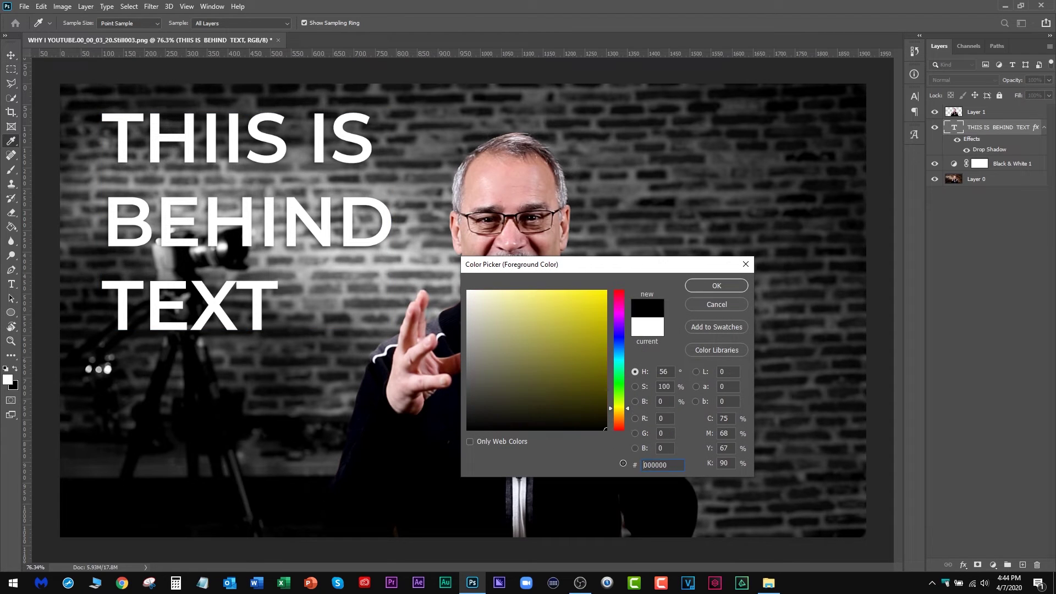
left_click(710, 286)
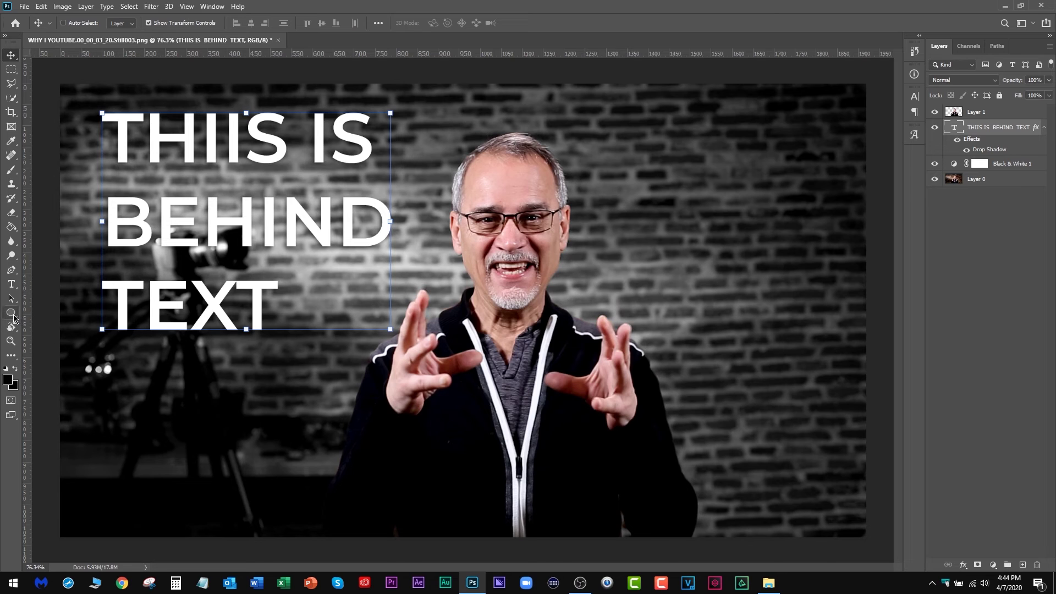
left_click_drag(13, 318, 56, 322)
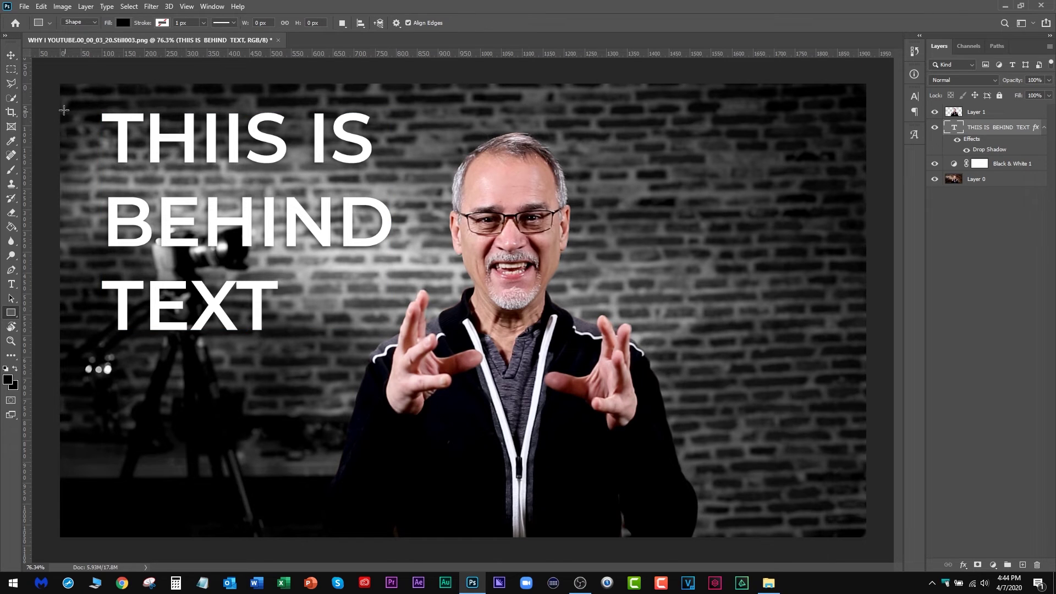
Draw a black rectangle over the title area and stack it beneath the title text layer.
left_click_drag(50, 104, 539, 345)
key("v")
left_click_drag(206, 206, 242, 206)
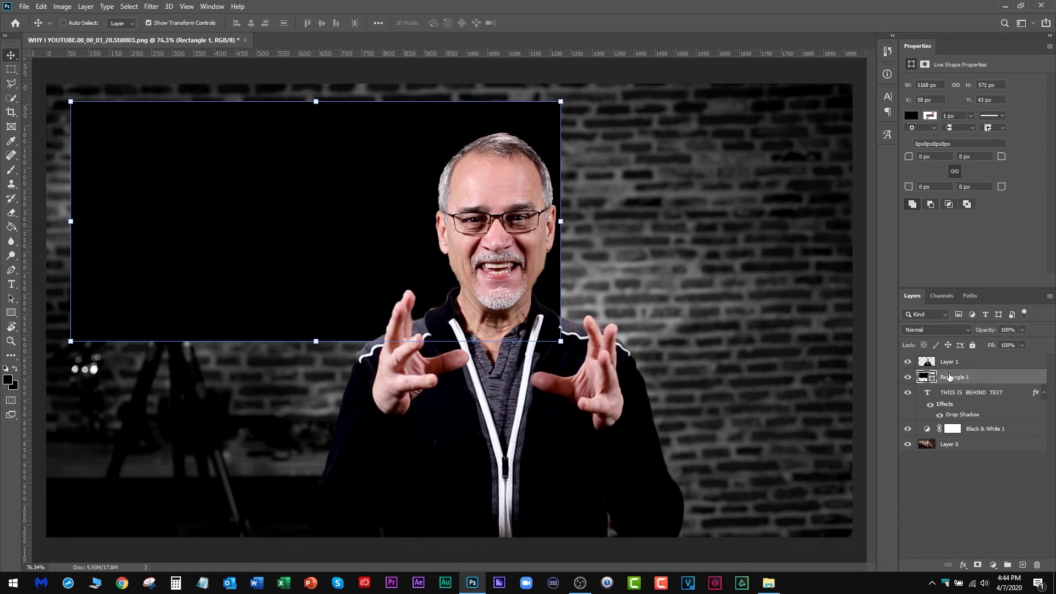
left_click_drag(949, 377, 963, 415)
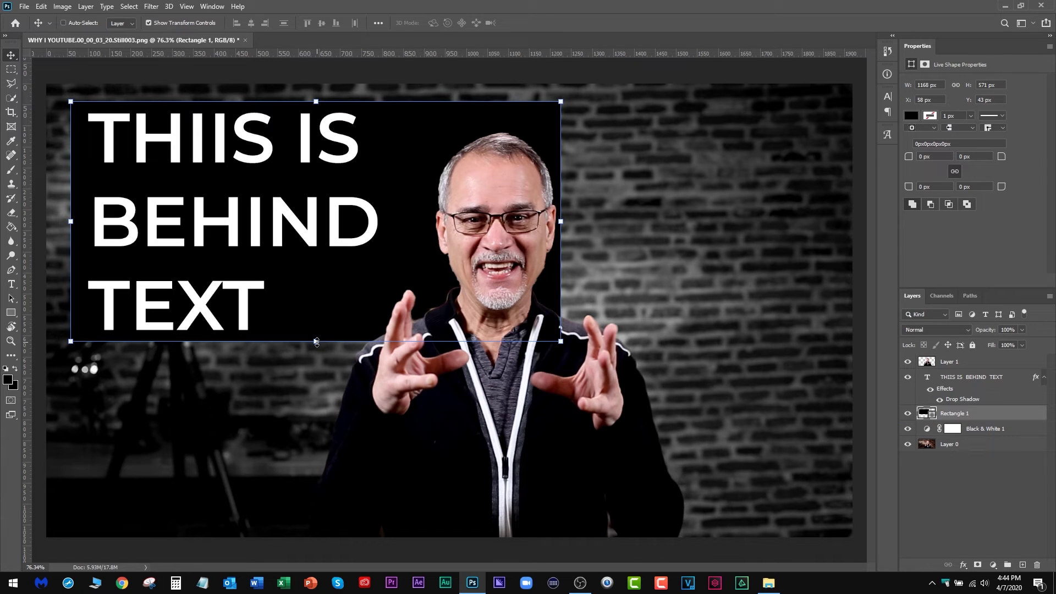
Stretch the black rectangle downward and wider to the right.
left_click_drag(316, 342, 316, 355)
mouse_move(574, 227)
left_mouse_down()
mouse_move(609, 227)
mouse_move(590, 225)
left_mouse_up()
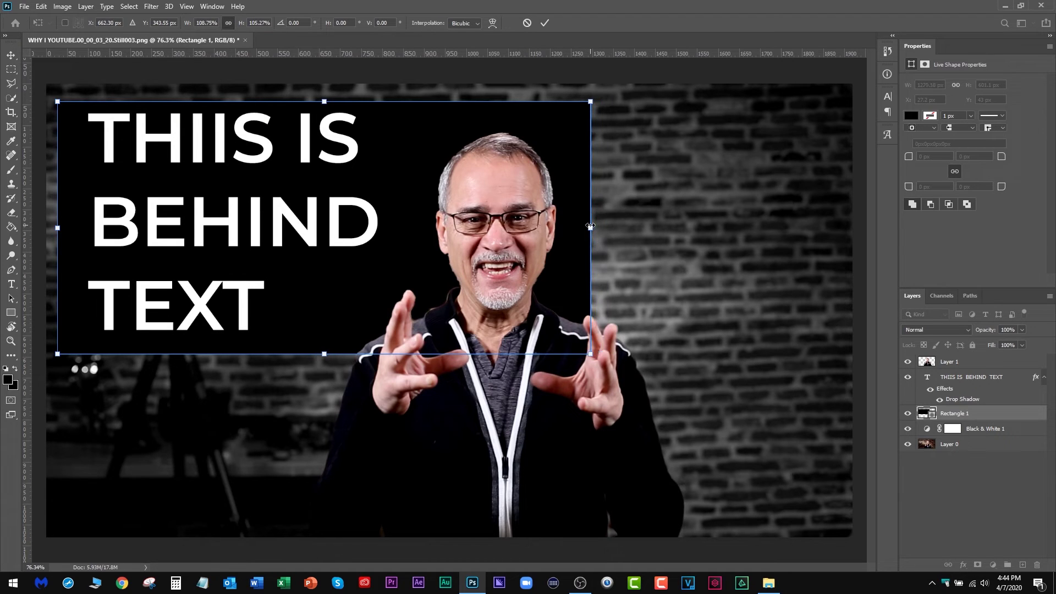
key("Return")
Toggle the man cutout layer off and on to confirm he stays in front of the box.
left_click_drag(945, 416, 908, 421)
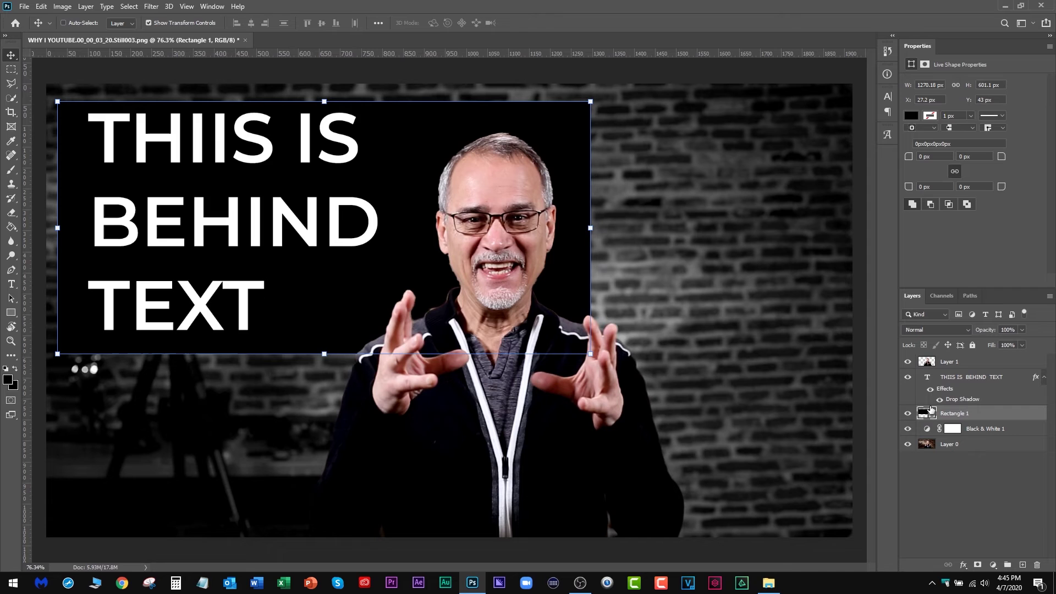
left_click(908, 362)
left_click(908, 362)
left_click(964, 566)
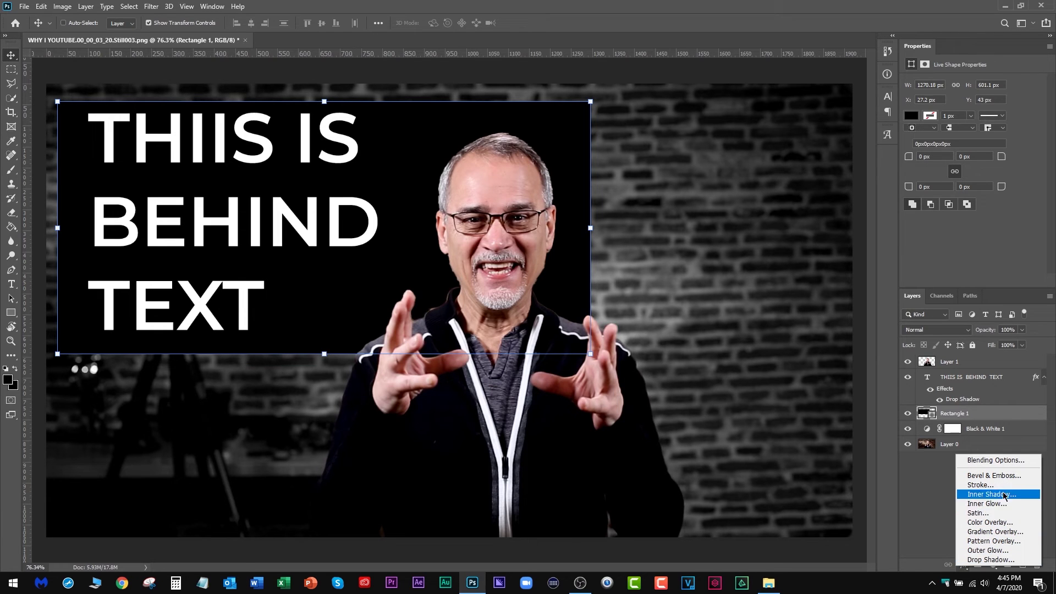
Add a lime-green (c6ff00) Stroke effect to Rectangle 1.
left_click(981, 485)
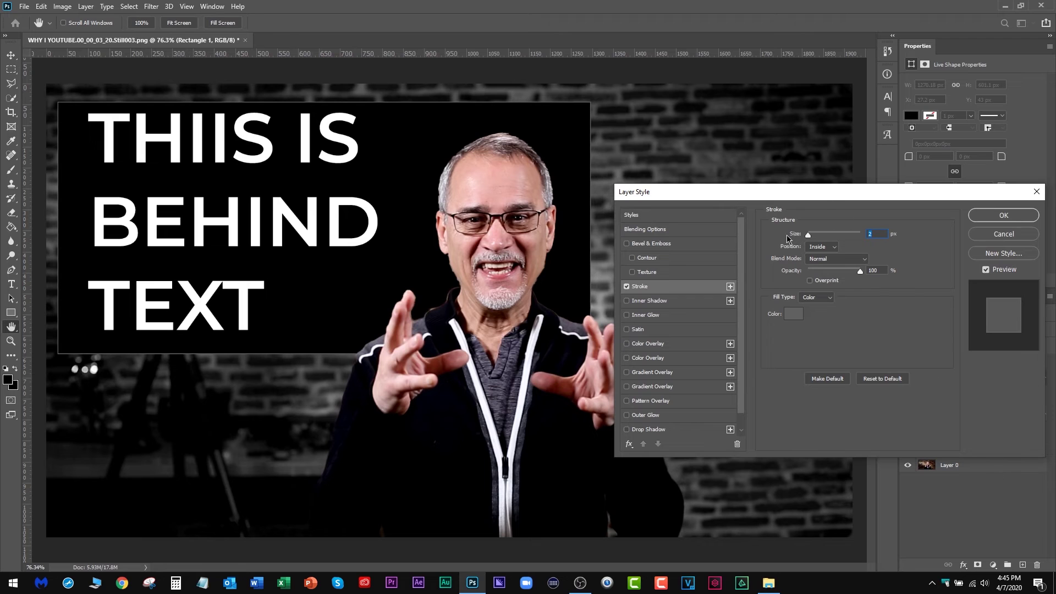
left_click(794, 314)
left_click(620, 404)
left_click(600, 297)
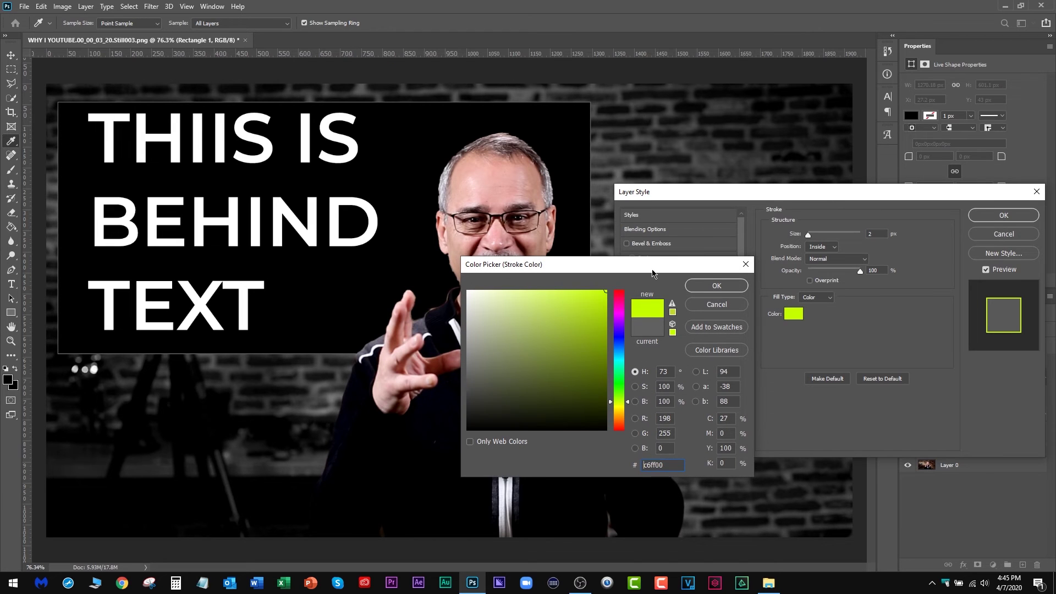
left_click(732, 287)
left_click(1004, 215)
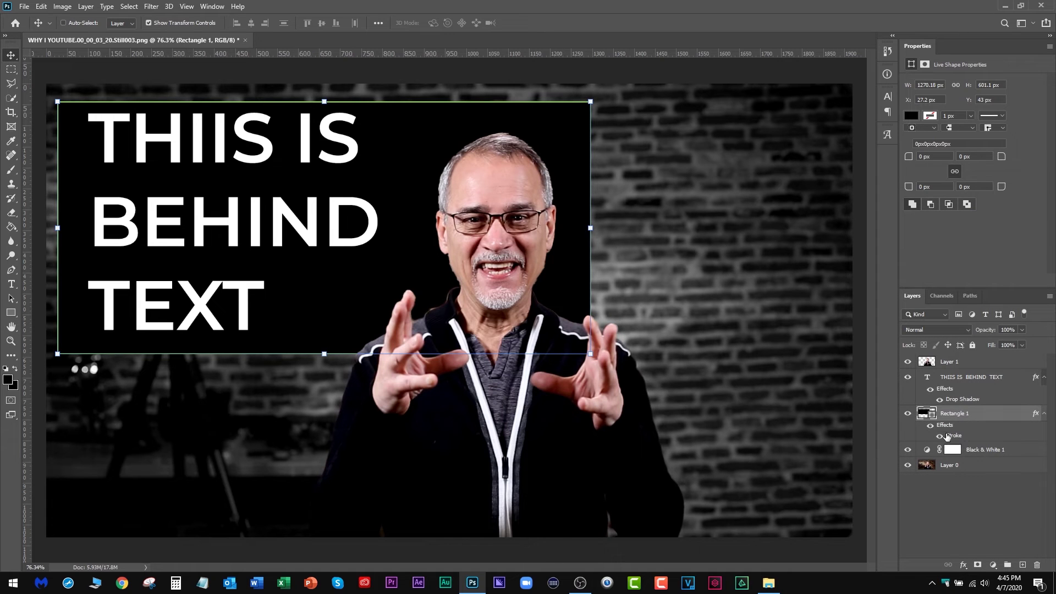
Increase the rectangle's stroke size to 5 px.
double_click(937, 422)
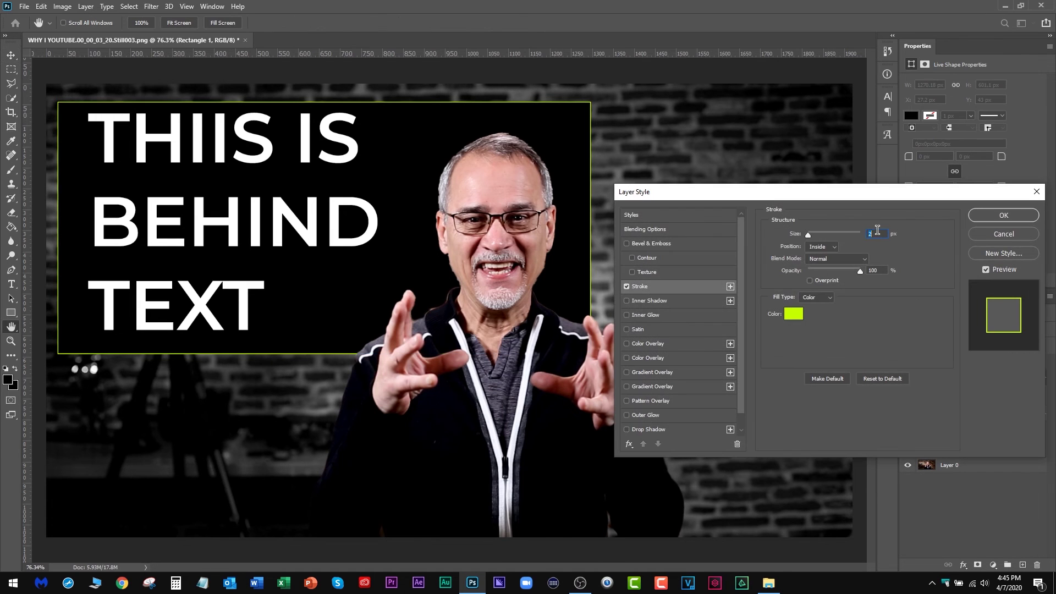
type("5")
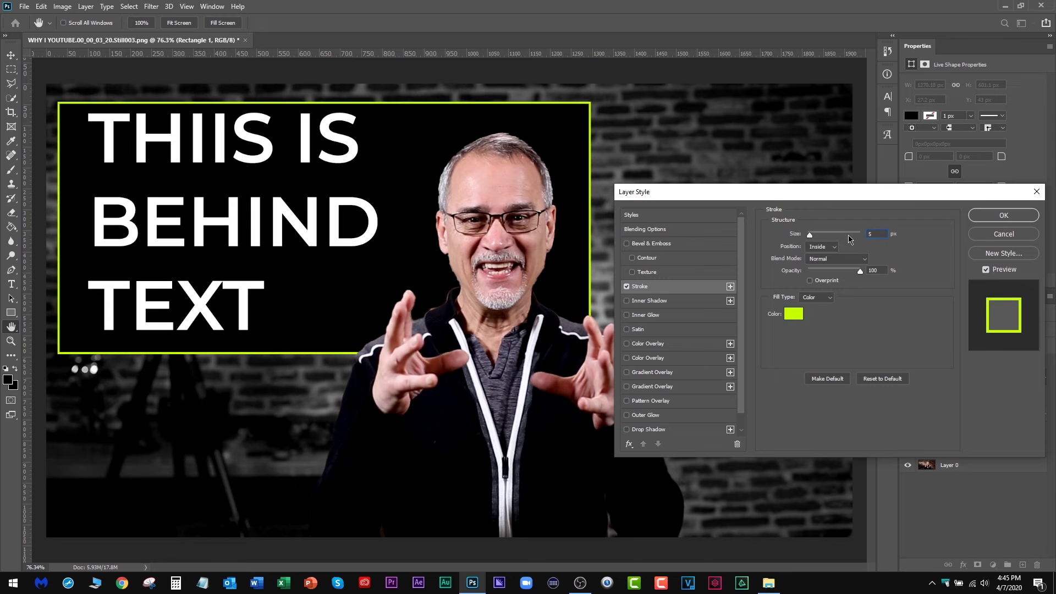
key("Return")
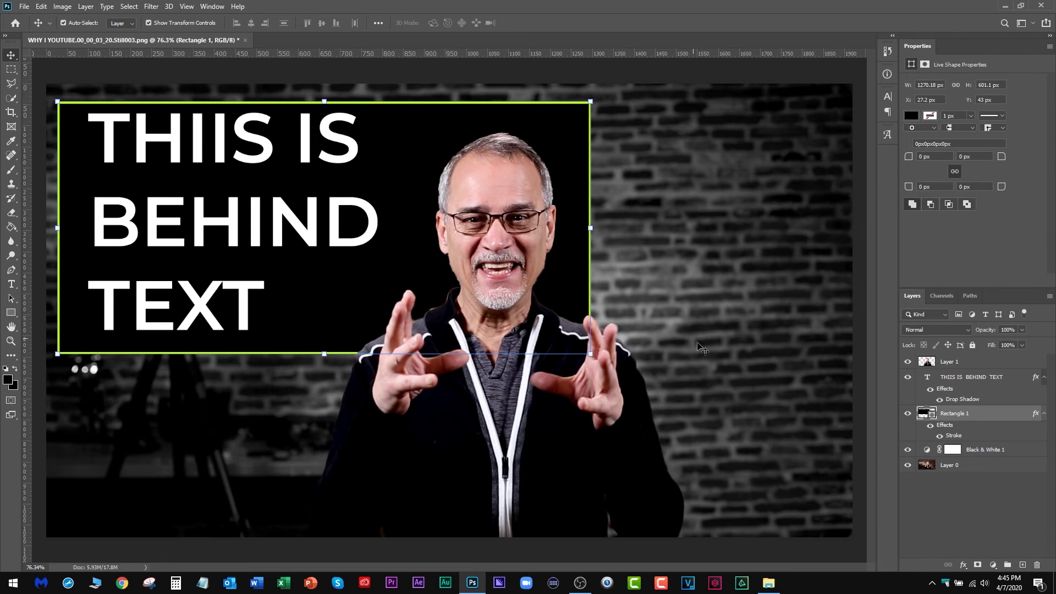
scroll(842, 371, "down", 3)
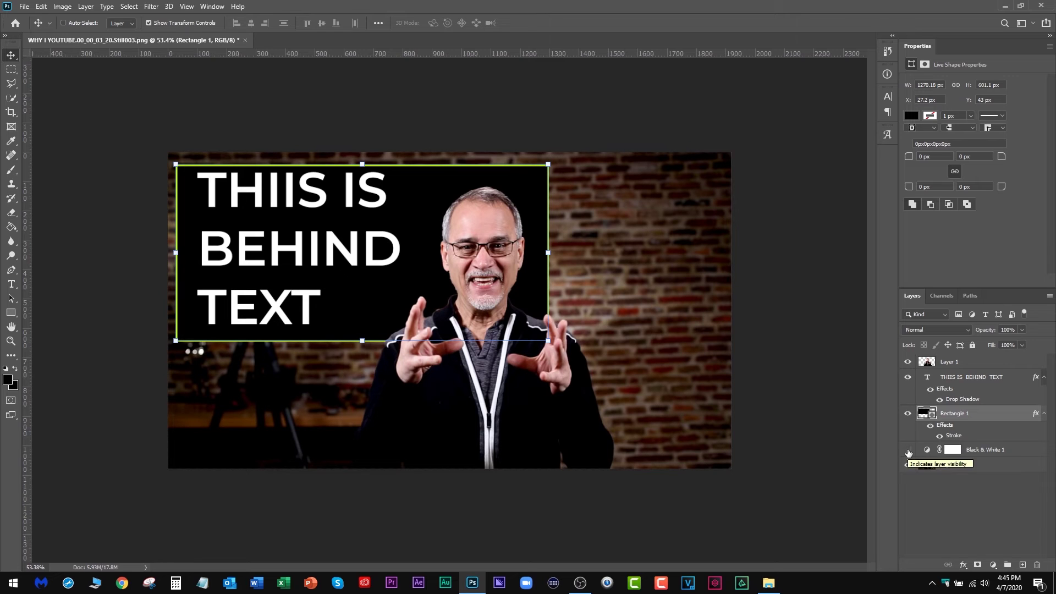
Turn the Black & White 1 adjustment back on so the brick wall is greyscale.
left_click(909, 450)
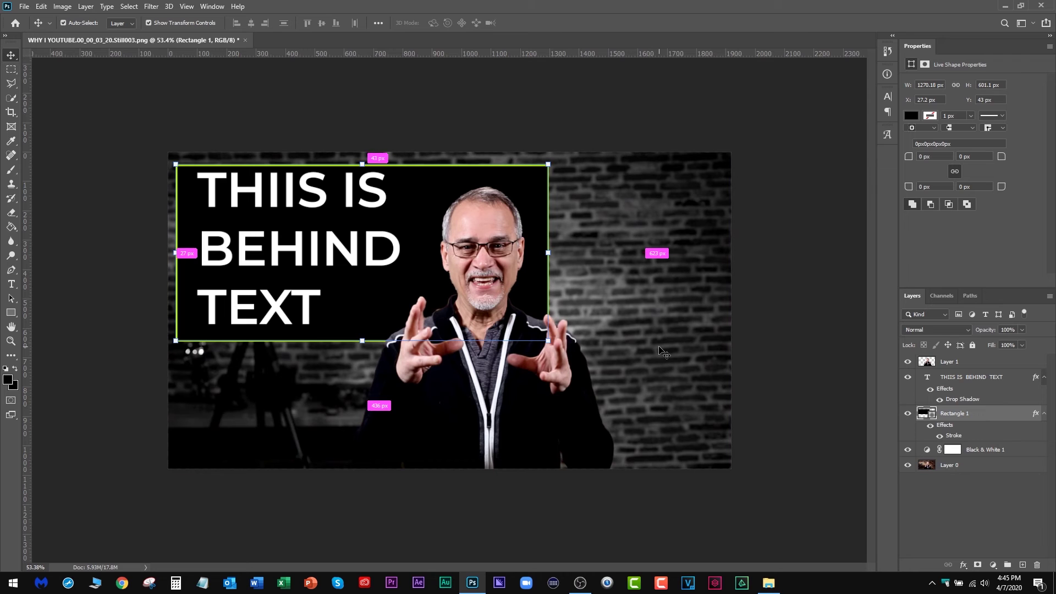
left_click(539, 397, "ctrl")
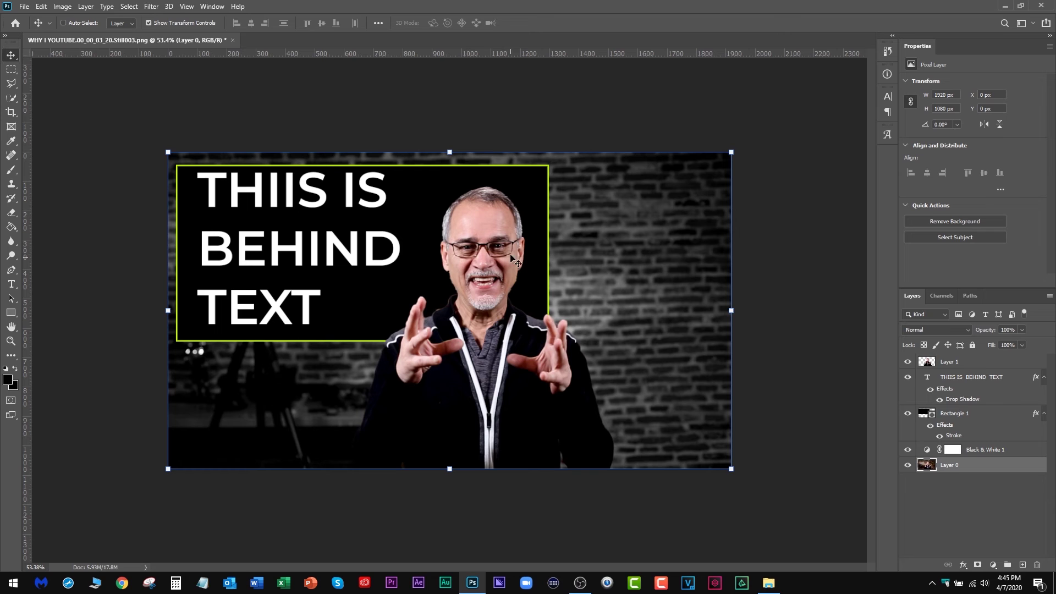
left_click(132, 7)
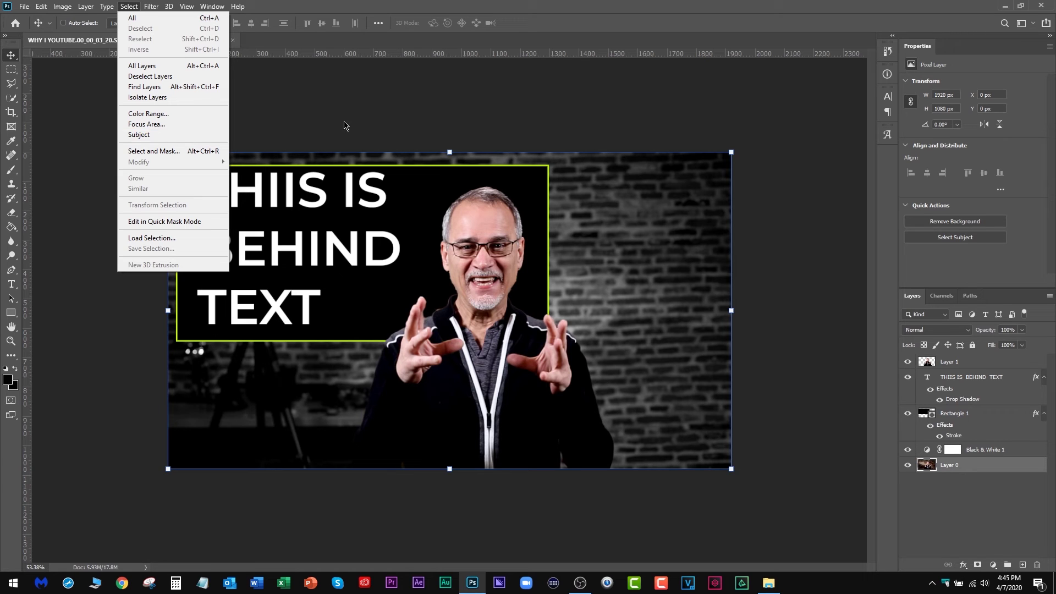
left_click(406, 123)
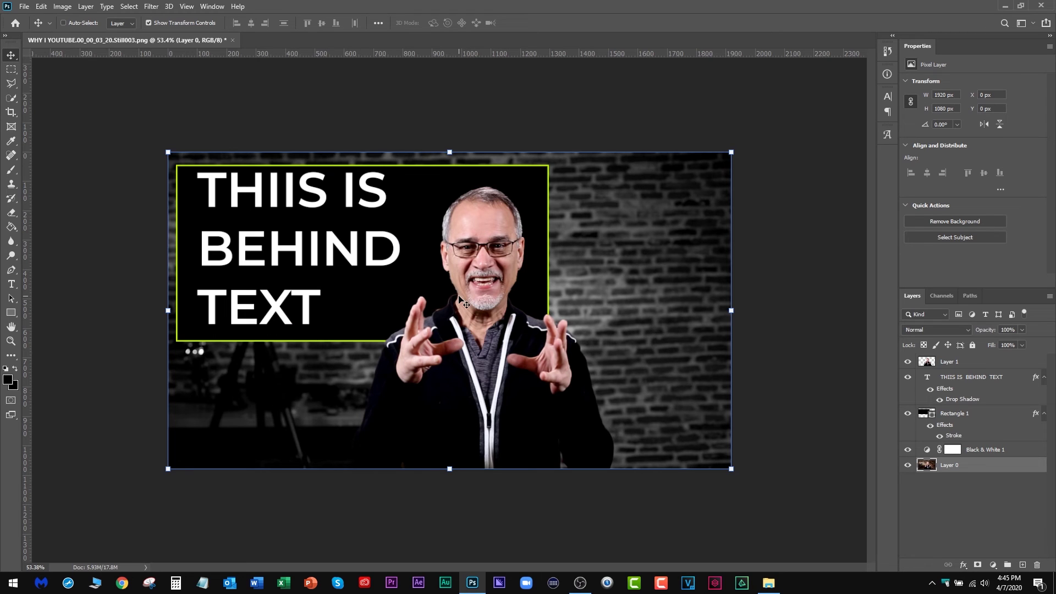
left_click(612, 131, "ctrl")
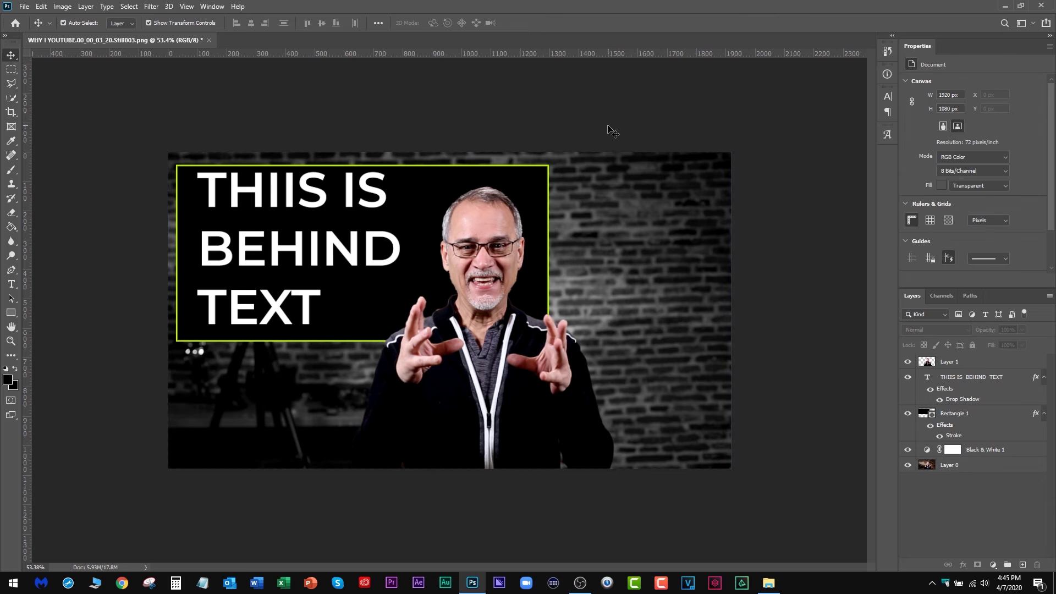
Narrow Rectangle 1 to about 860 px wide so it just frames the title.
left_click(542, 275, "ctrl")
left_click_drag(549, 255, 430, 256)
key("Return")
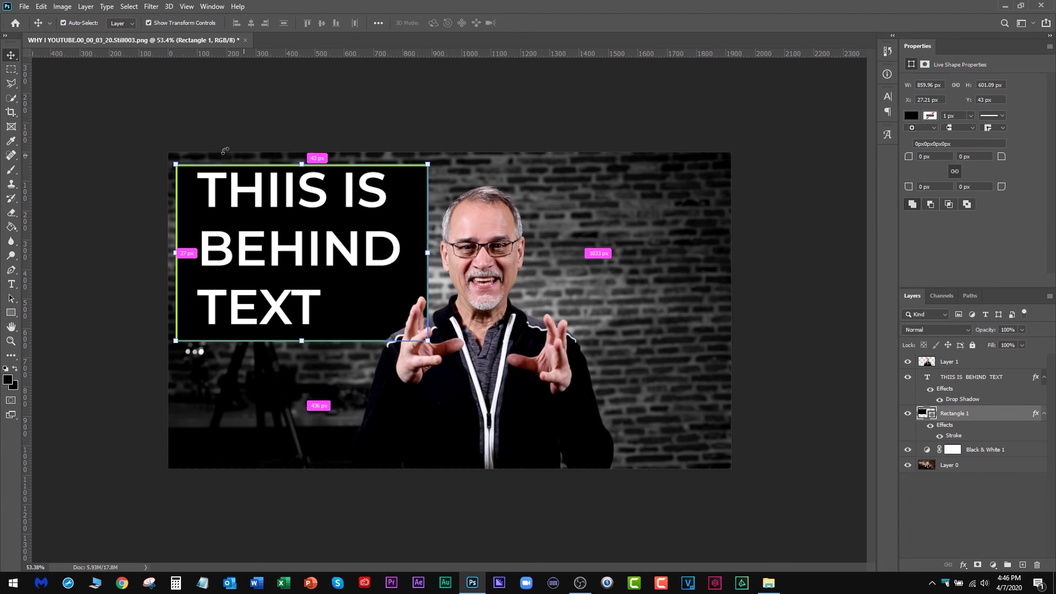
left_click(144, 142, "ctrl")
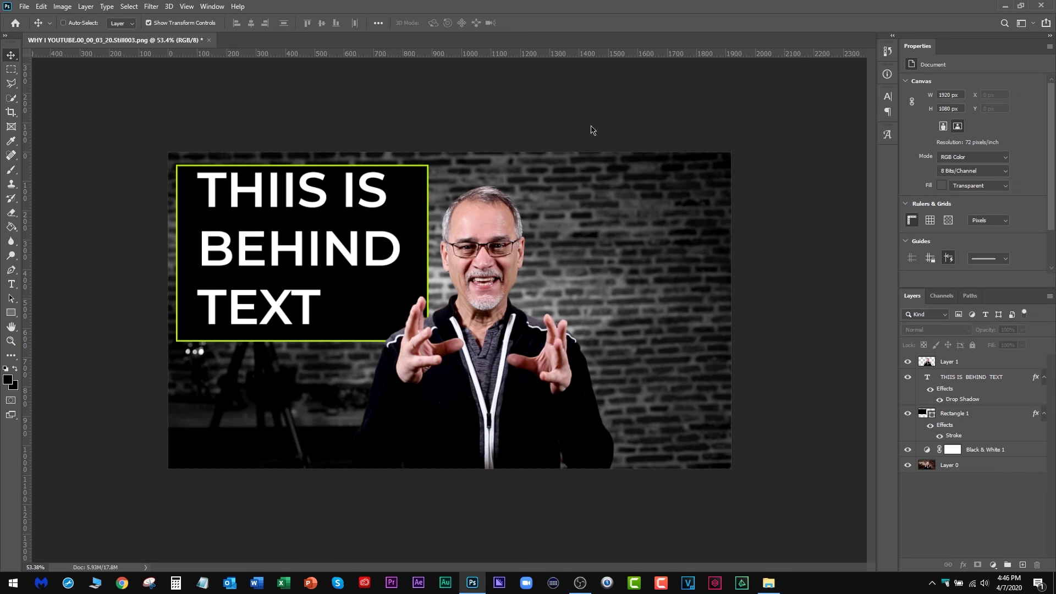
key("ctrl")
Delete the extra I in 'THIIS' so the headline reads 'THIS IS BEHIND TEXT'.
double_click(930, 379)
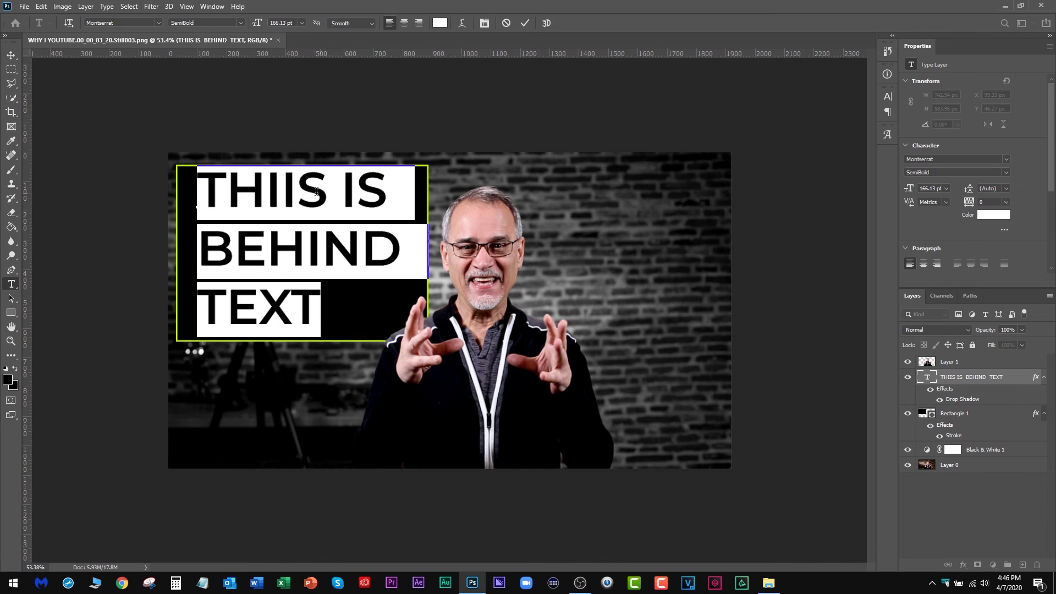
left_click(298, 192)
key("BackSpace")
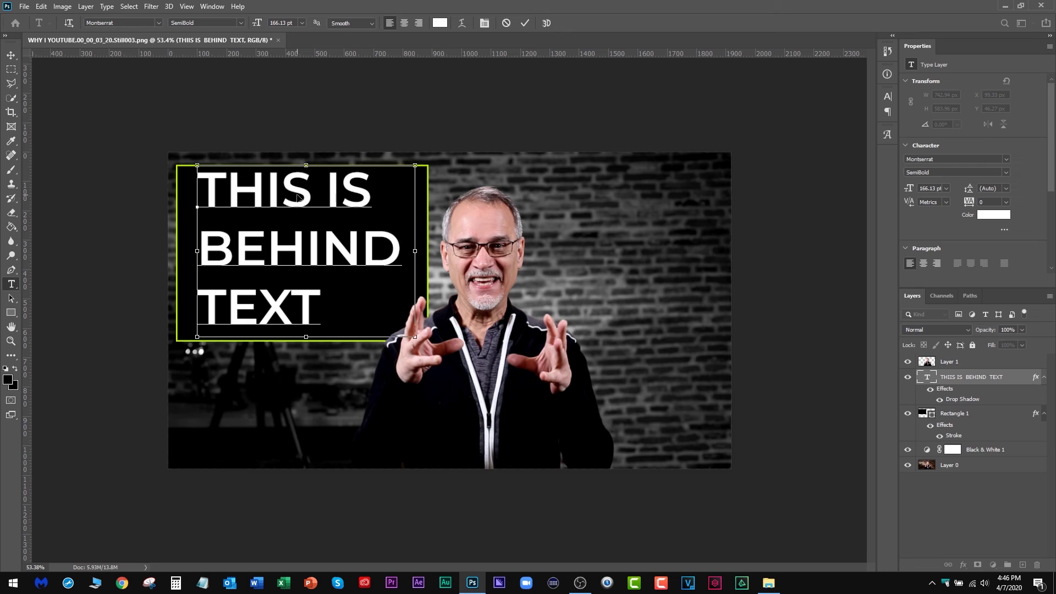
key("ctrl+Return")
key("v")
left_click(122, 202)
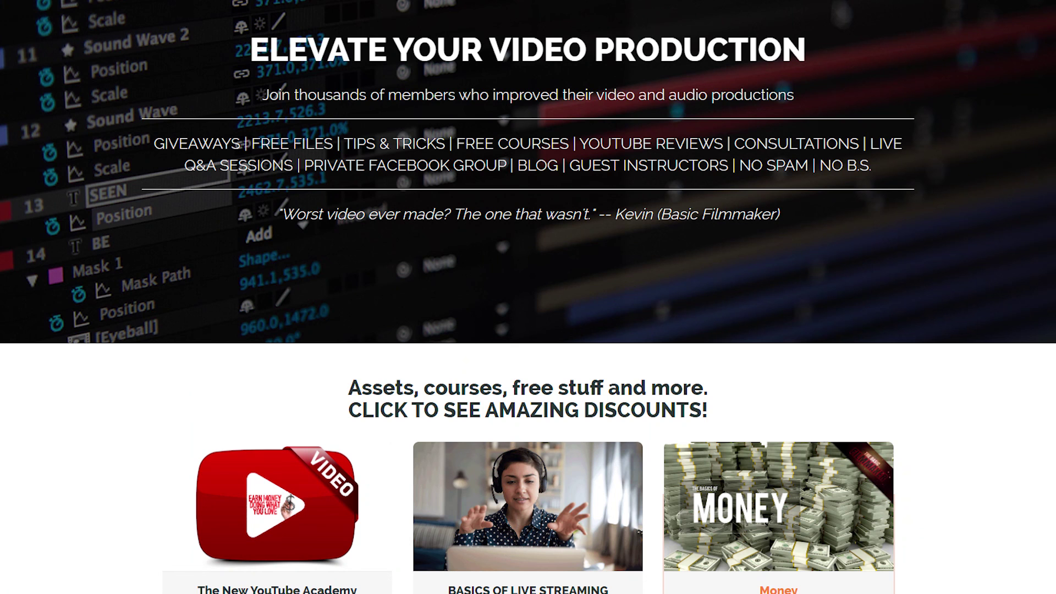
Scroll down the Basic Filmmaker University homepage to the course cards and their prices.
scroll(528, 297, "down", 8)
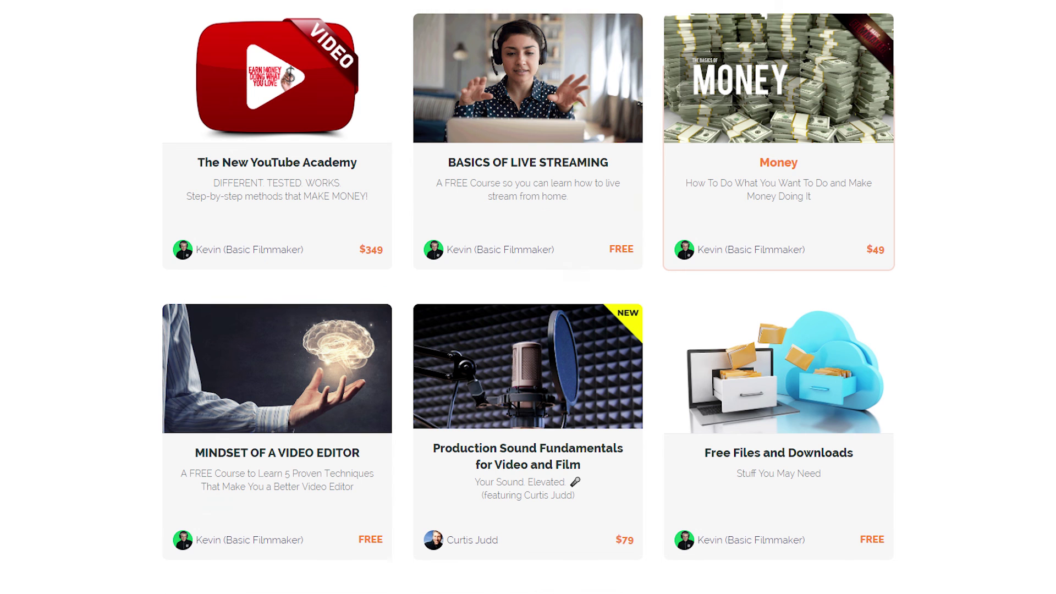
scroll(528, 297, "down", 10)
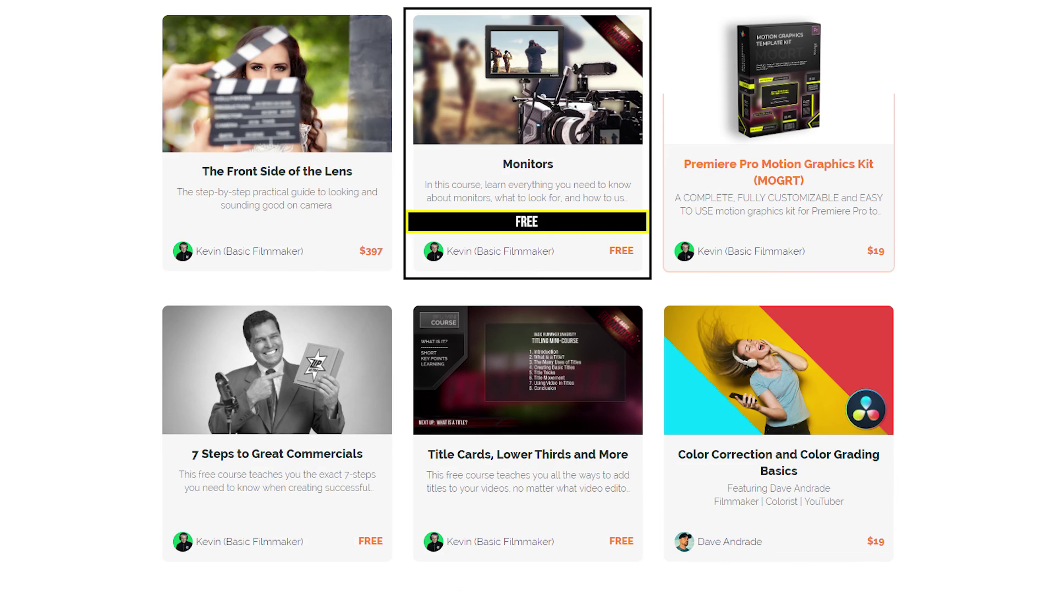